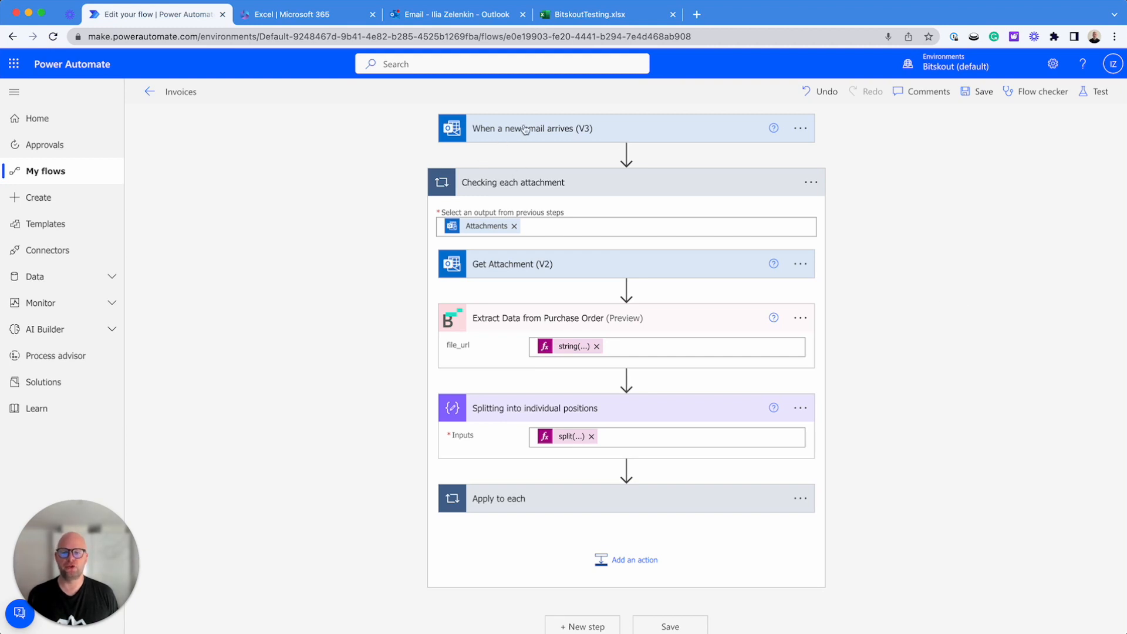
Open the split expression in the inputs of the "Splitting into individual positions" action
{"action": "scroll", "coordinate": [511, 185], "scroll_direction": "down", "scroll_amount": 1}
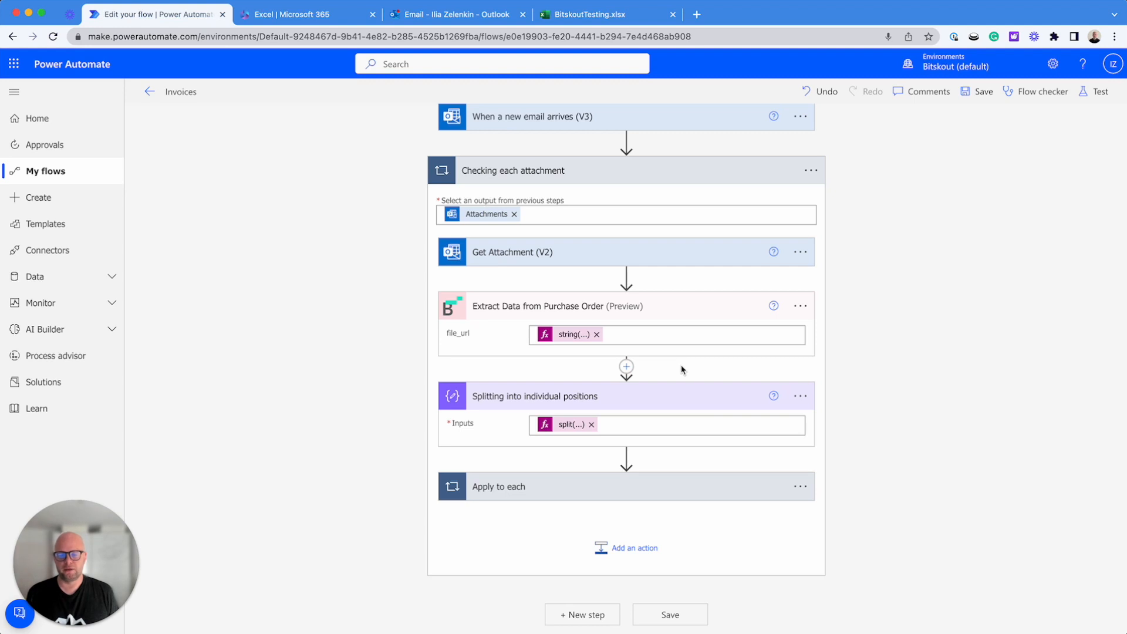
{"action": "scroll", "coordinate": [692, 306], "scroll_direction": "down", "scroll_amount": 1}
{"action": "scroll", "coordinate": [499, 404], "scroll_direction": "down", "scroll_amount": 1}
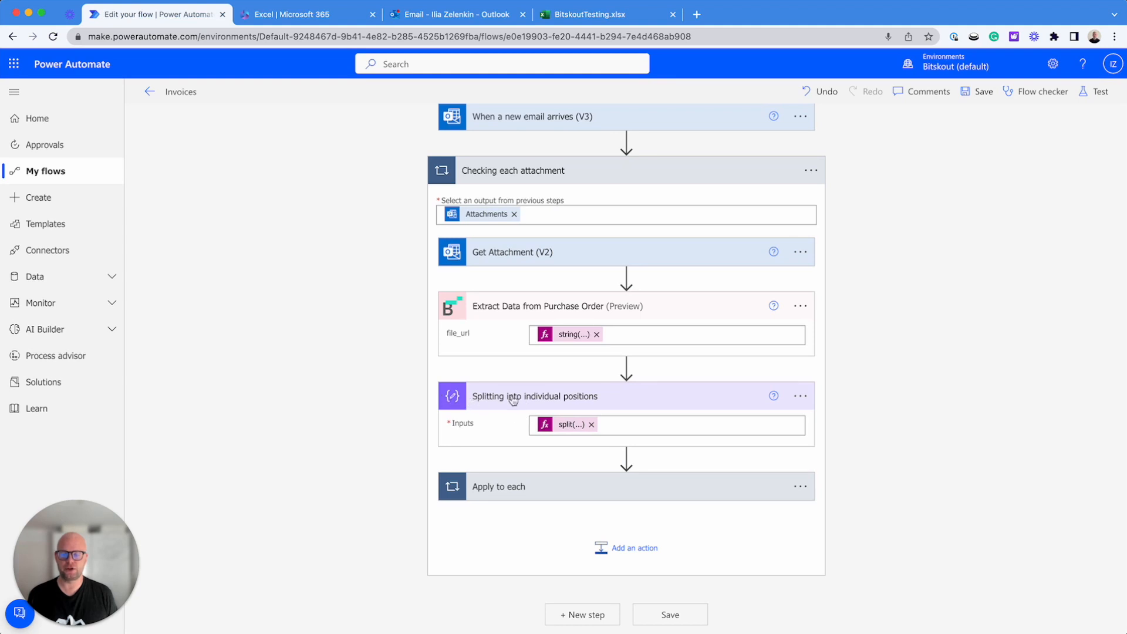
{"action": "left_click", "coordinate": [563, 424]}
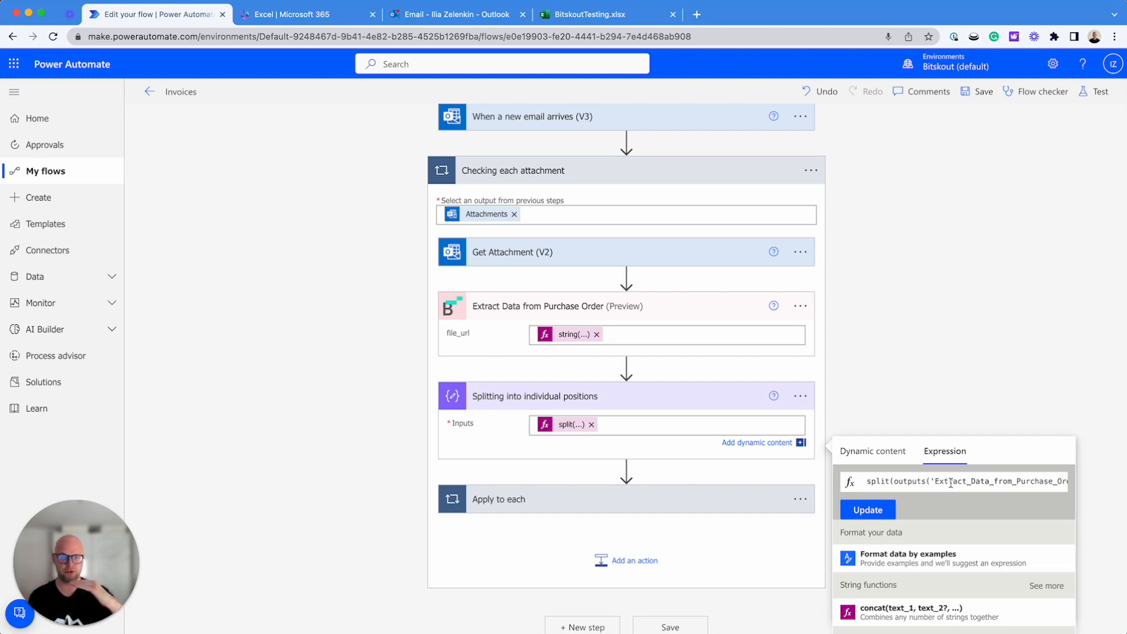
{"action": "scroll", "coordinate": [960, 485], "scroll_direction": "right", "scroll_amount": 2}
Look through the expression functions and expand the full list of string functions to find split(text, separator)
{"action": "scroll", "coordinate": [975, 550], "scroll_direction": "down", "scroll_amount": 8}
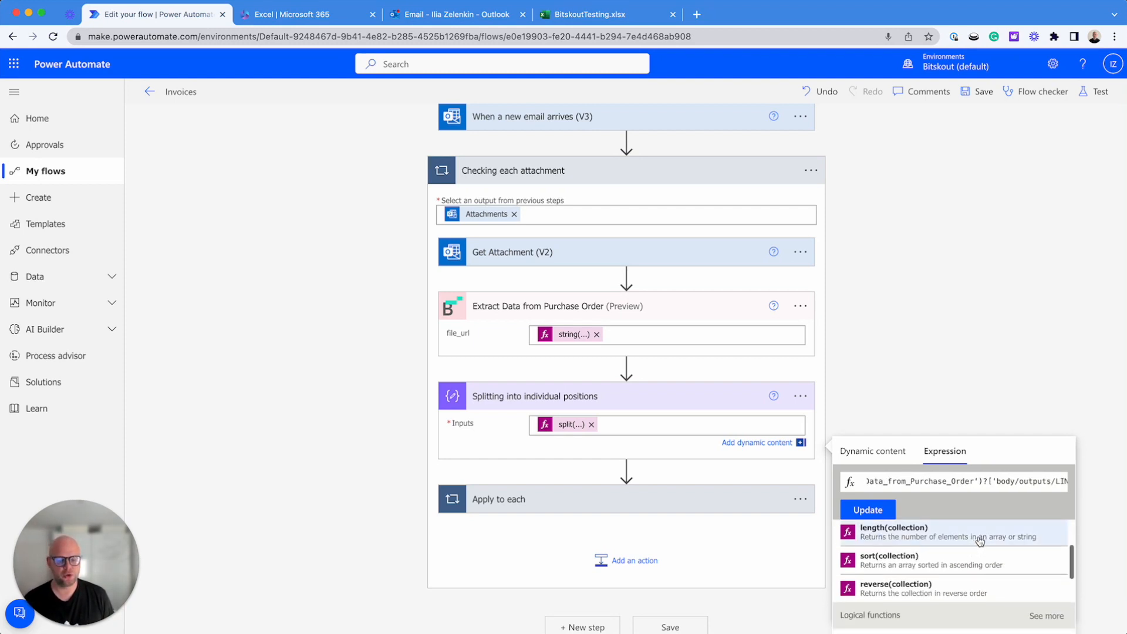
{"action": "scroll", "coordinate": [981, 526], "scroll_direction": "down", "scroll_amount": 3}
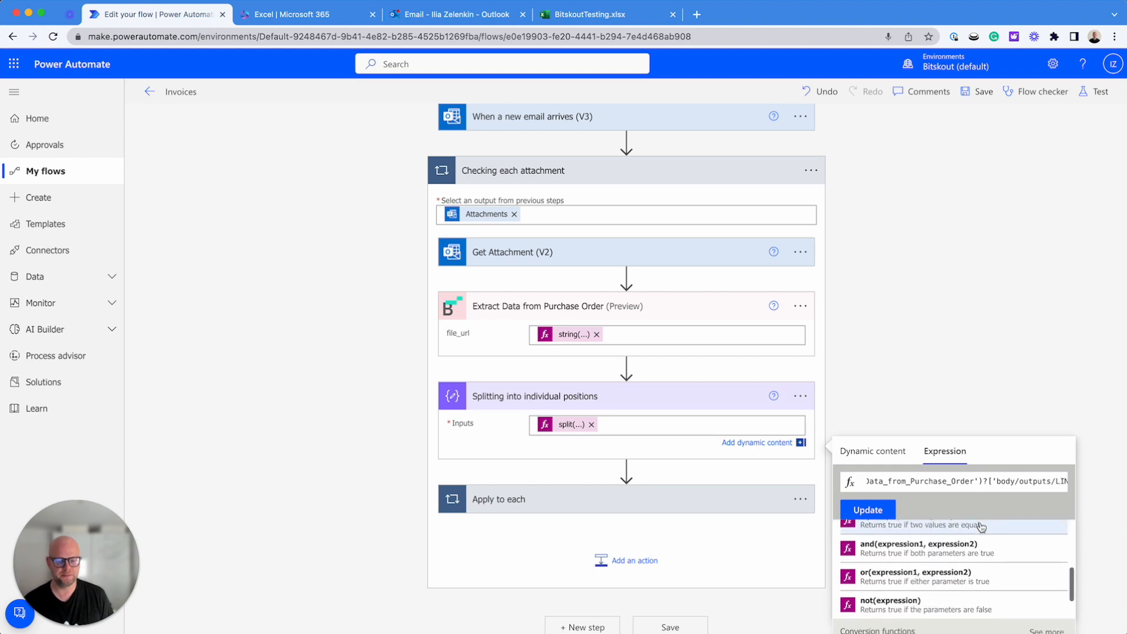
{"action": "scroll", "coordinate": [1096, 528], "scroll_direction": "down", "scroll_amount": 2}
{"action": "scroll", "coordinate": [992, 496], "scroll_direction": "down", "scroll_amount": 3}
{"action": "scroll", "coordinate": [991, 494], "scroll_direction": "up", "scroll_amount": 10}
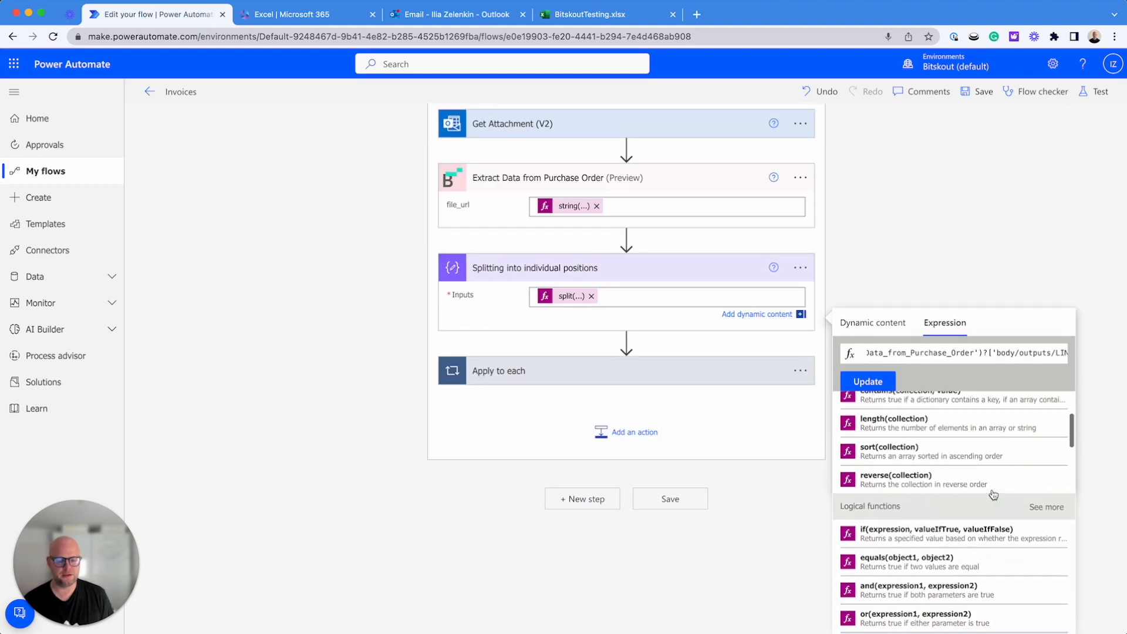
{"action": "left_click", "coordinate": [1050, 457]}
{"action": "scroll", "coordinate": [966, 503], "scroll_direction": "down", "scroll_amount": 5}
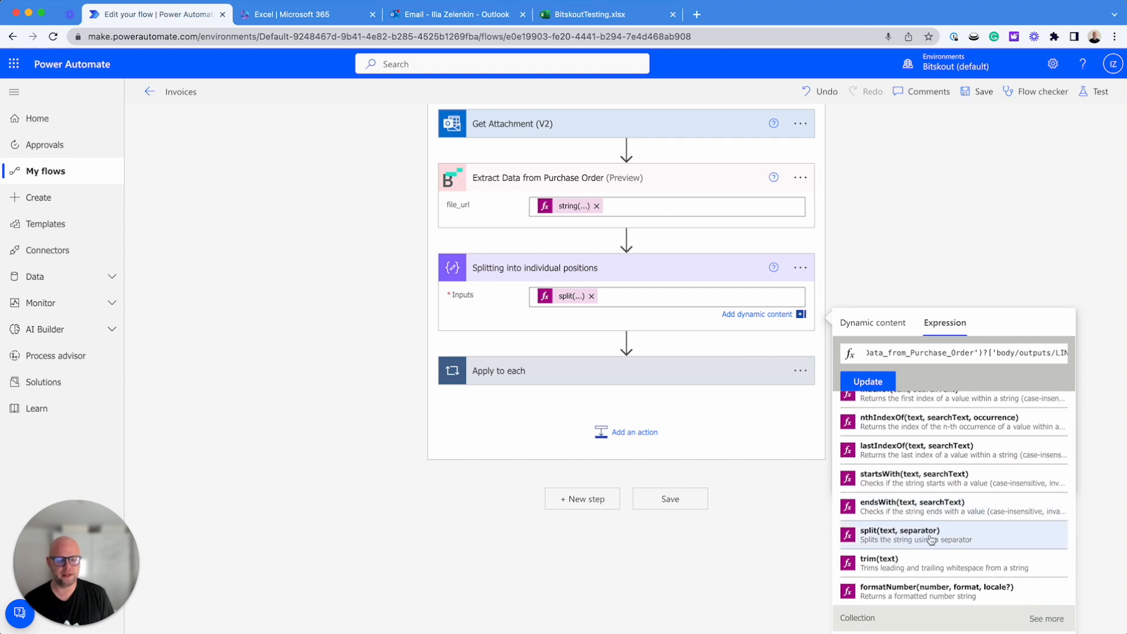
Review the split expression's two arguments and delete them both, leaving only split(,)
{"action": "double_click", "coordinate": [933, 353]}
{"action": "scroll", "coordinate": [985, 352], "scroll_direction": "right", "scroll_amount": 2}
{"action": "scroll", "coordinate": [986, 352], "scroll_direction": "left", "scroll_amount": 3}
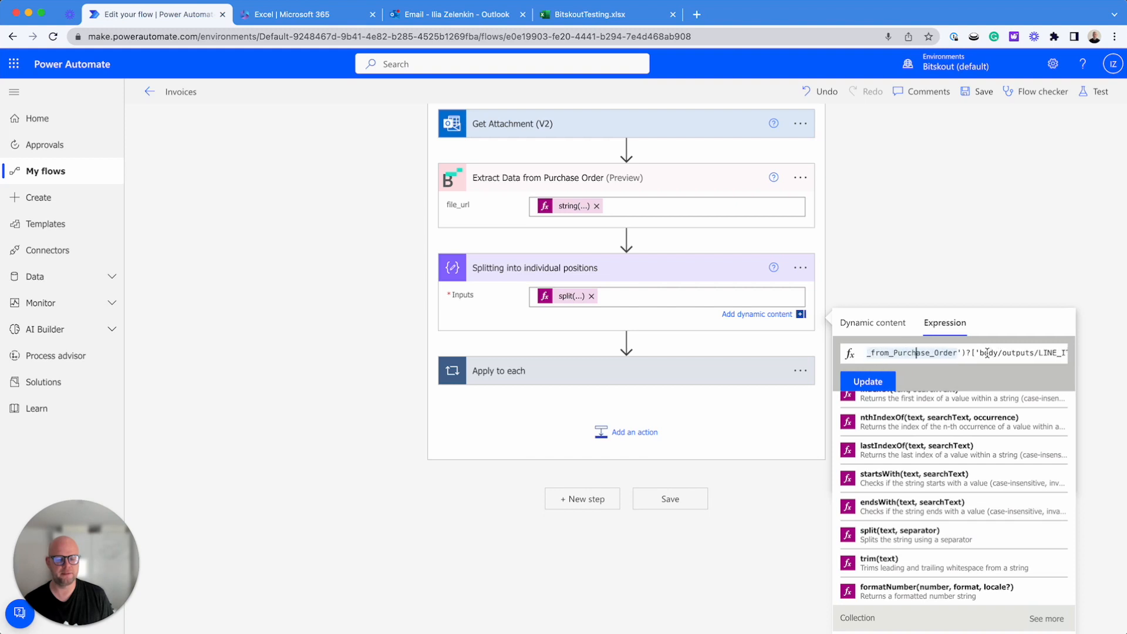
{"action": "left_click", "coordinate": [987, 353]}
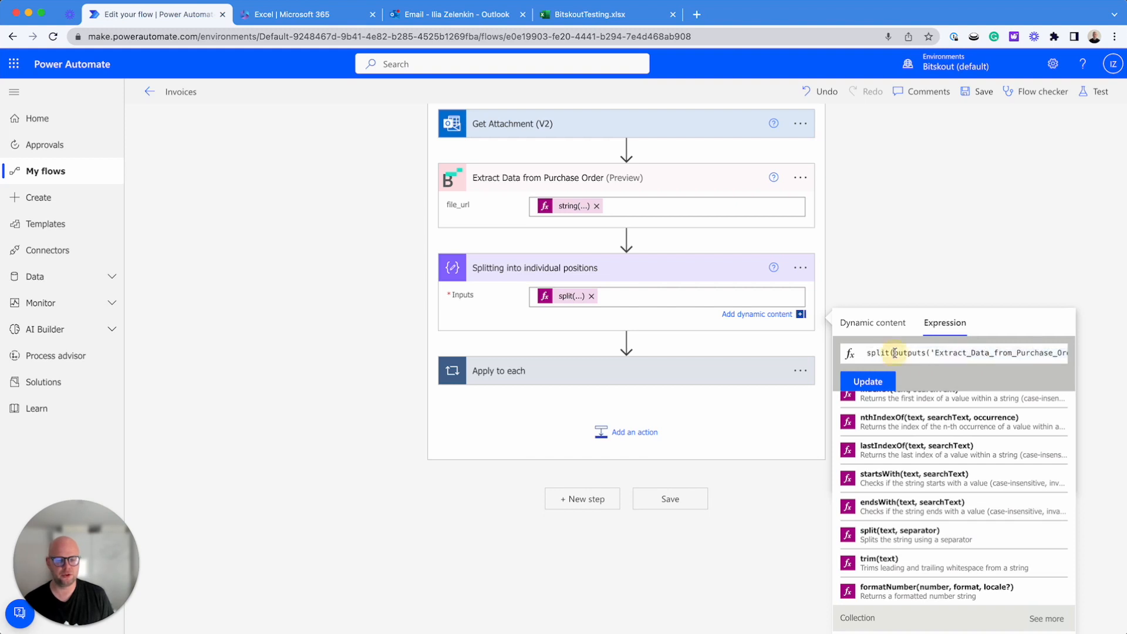
{"action": "scroll", "coordinate": [995, 353], "scroll_direction": "right", "scroll_amount": 2}
{"action": "scroll", "coordinate": [995, 354], "scroll_direction": "right", "scroll_amount": 2}
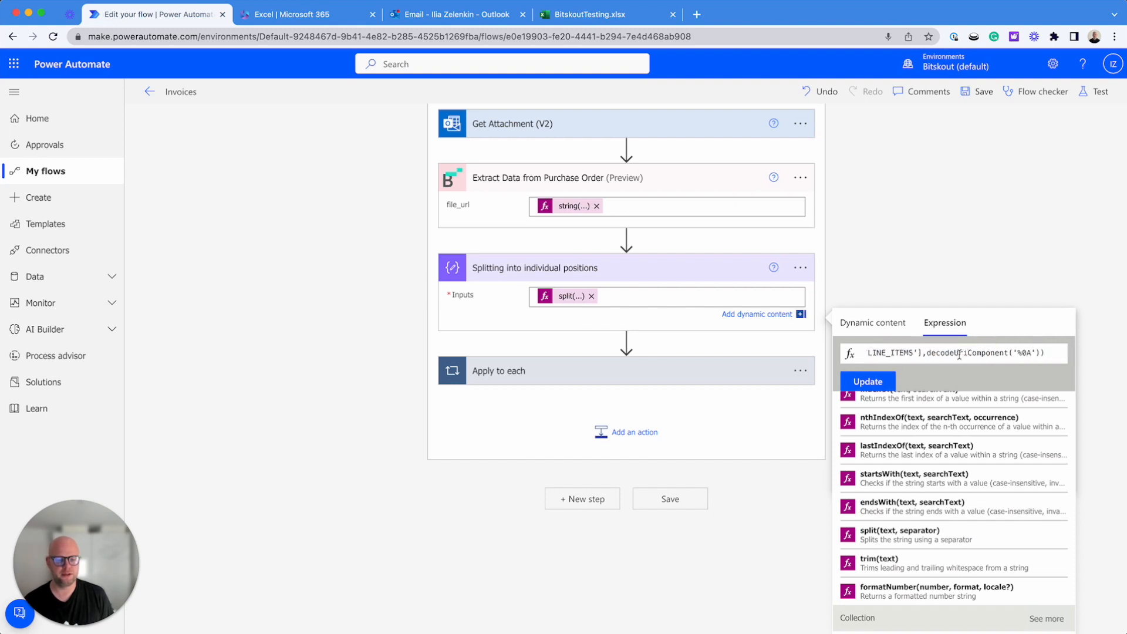
{"action": "left_click", "coordinate": [923, 353], "text": "shift"}
{"action": "key", "text": "BackSpace"}
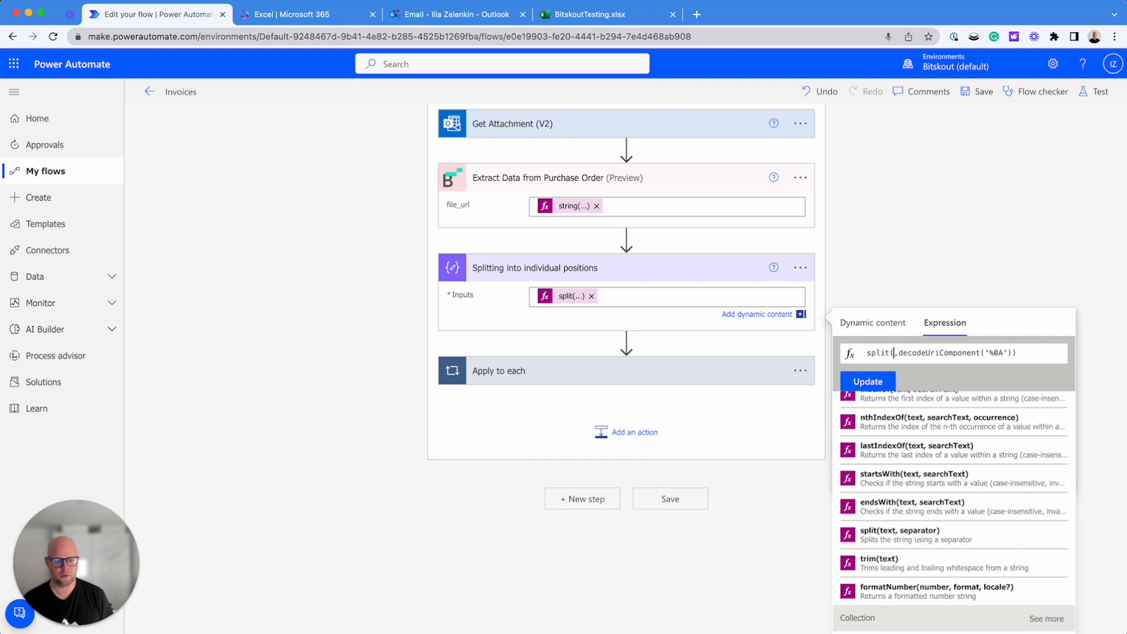
{"action": "left_click_drag", "start_coordinate": [985, 353], "coordinate": [1007, 353]}
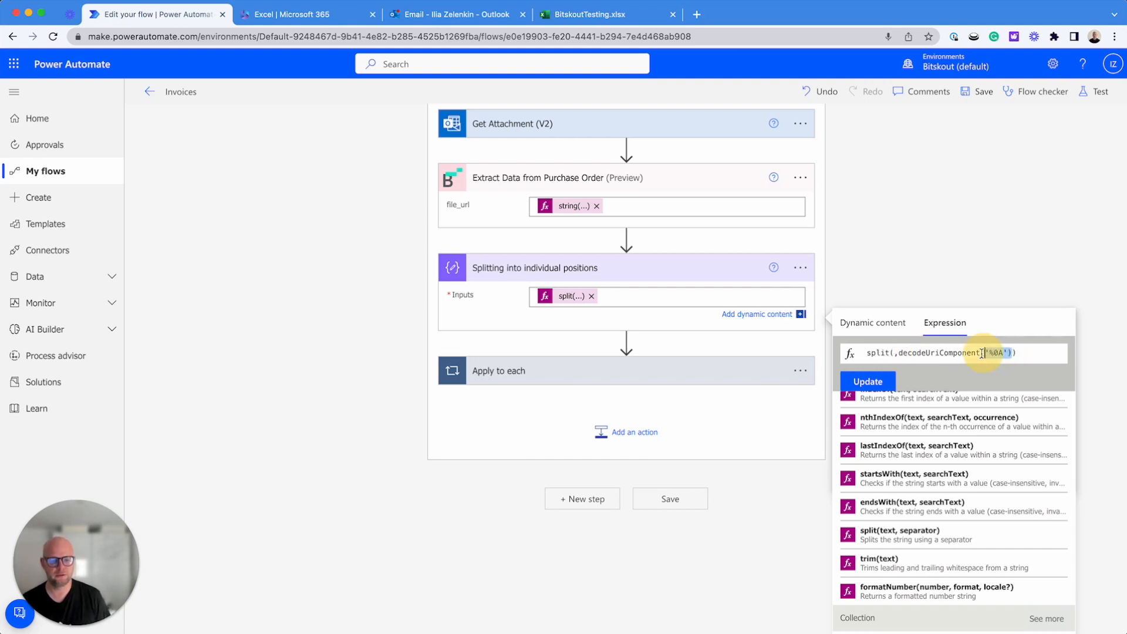
{"action": "left_click_drag", "start_coordinate": [997, 352], "coordinate": [1026, 352]}
{"action": "key", "text": "BackSpace"}
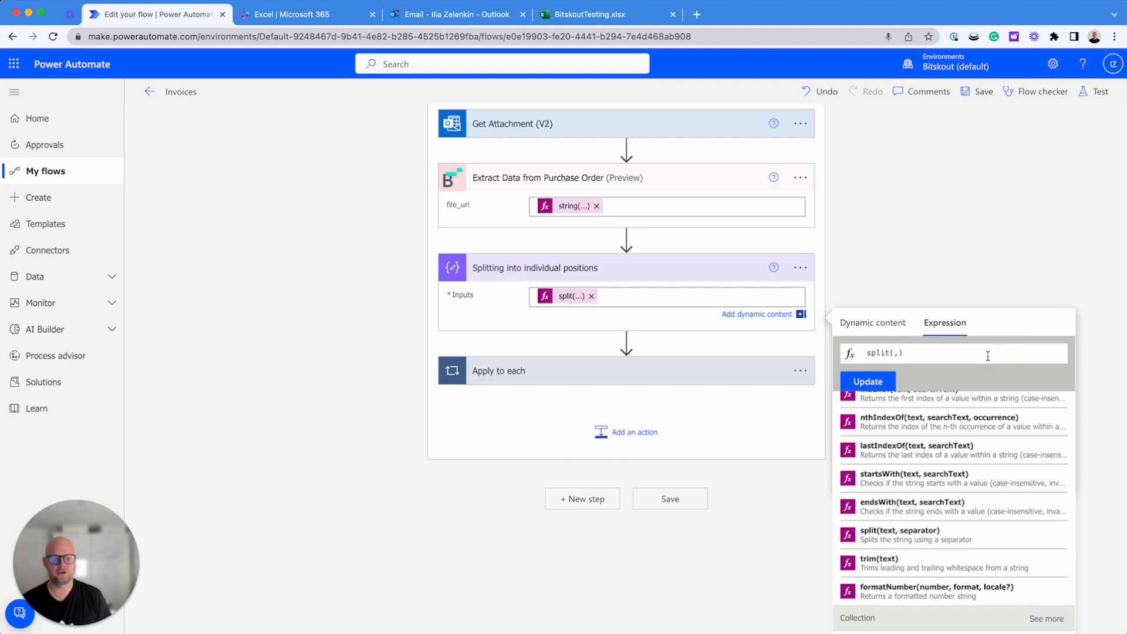
Insert the LINE_ITEMS output of the purchase order extraction as the first argument of the split expression
{"action": "left_click", "coordinate": [886, 327]}
{"action": "scroll", "coordinate": [999, 524], "scroll_direction": "up", "scroll_amount": 5}
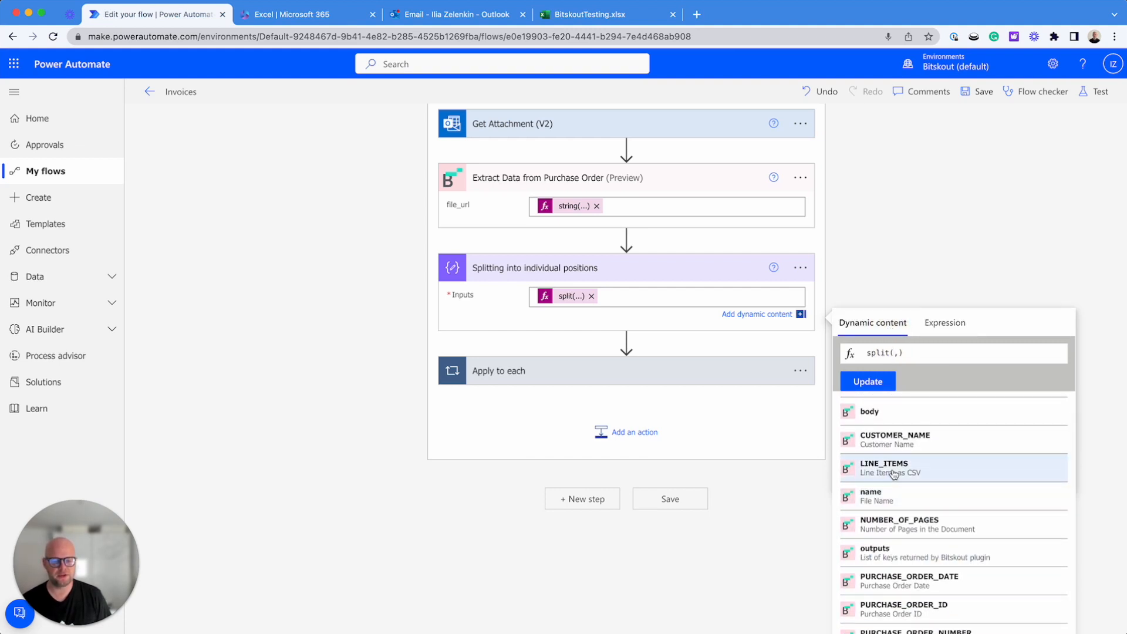
{"action": "left_click", "coordinate": [892, 470]}
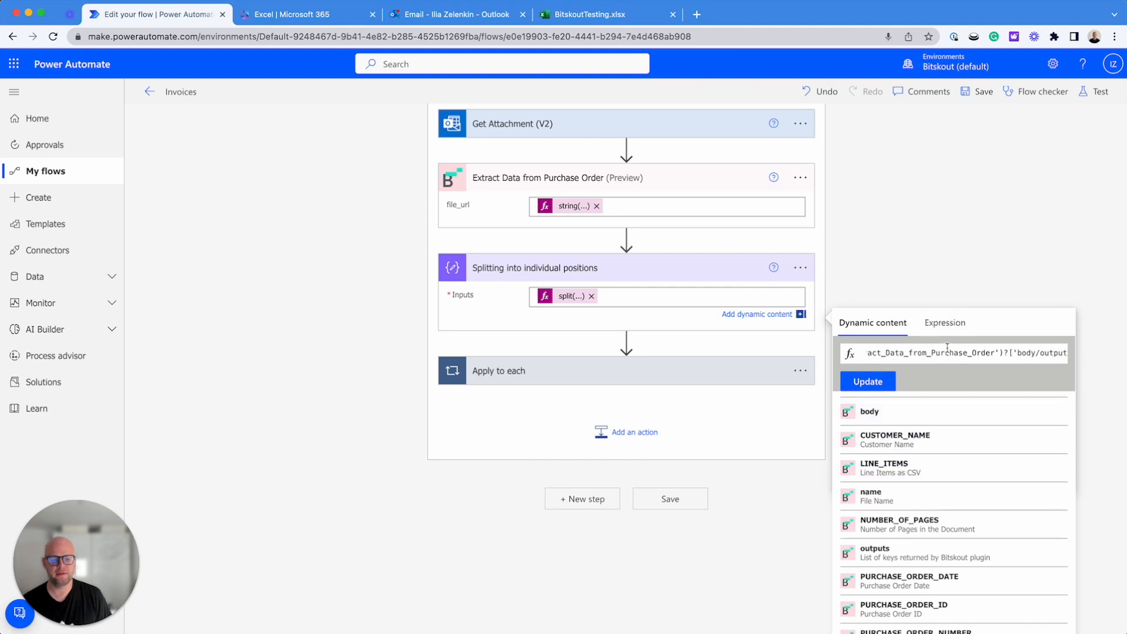
{"action": "scroll", "coordinate": [951, 349], "scroll_direction": "right", "scroll_amount": 2}
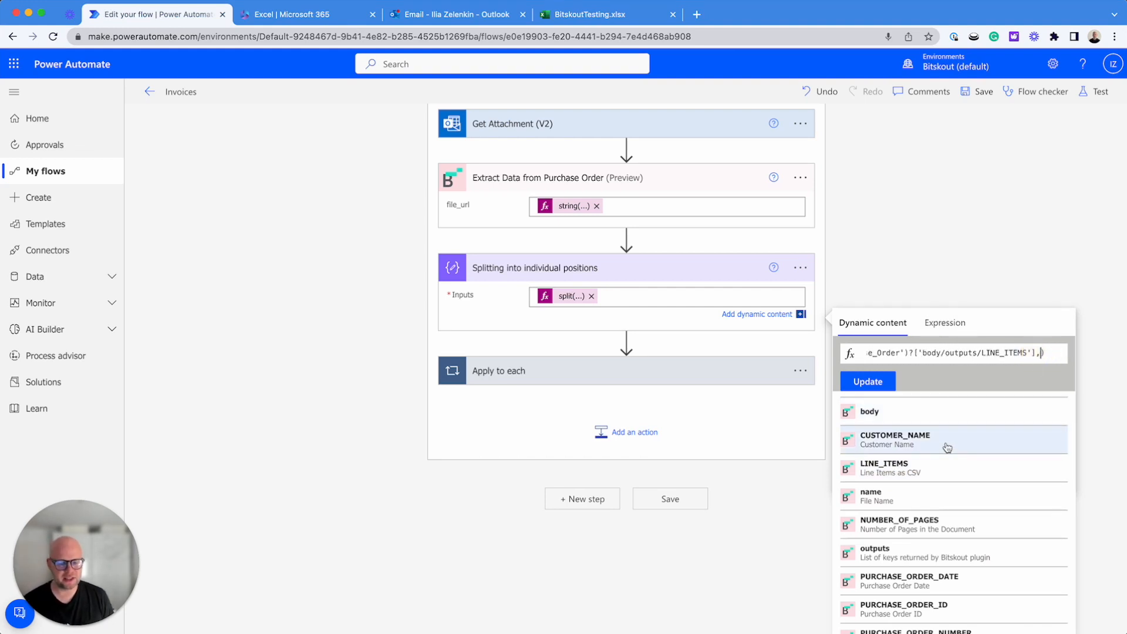
Add decodeUriComponent('%0A') from the conversion functions as the split separator and update the expression
{"action": "scroll", "coordinate": [966, 448], "scroll_direction": "up", "scroll_amount": 3}
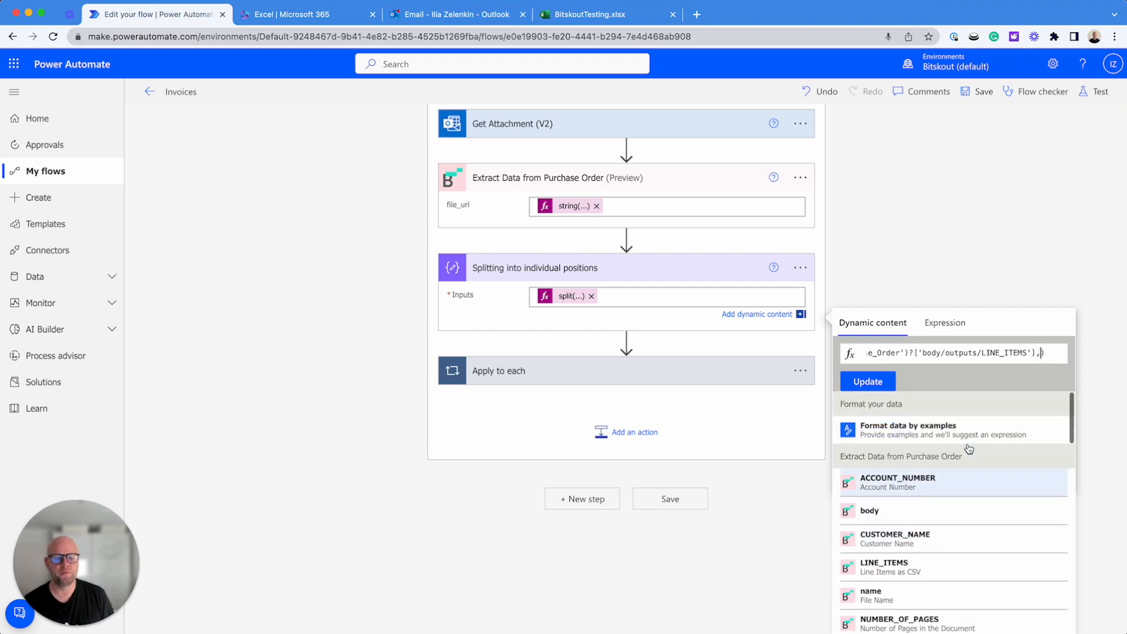
{"action": "left_click", "coordinate": [946, 323]}
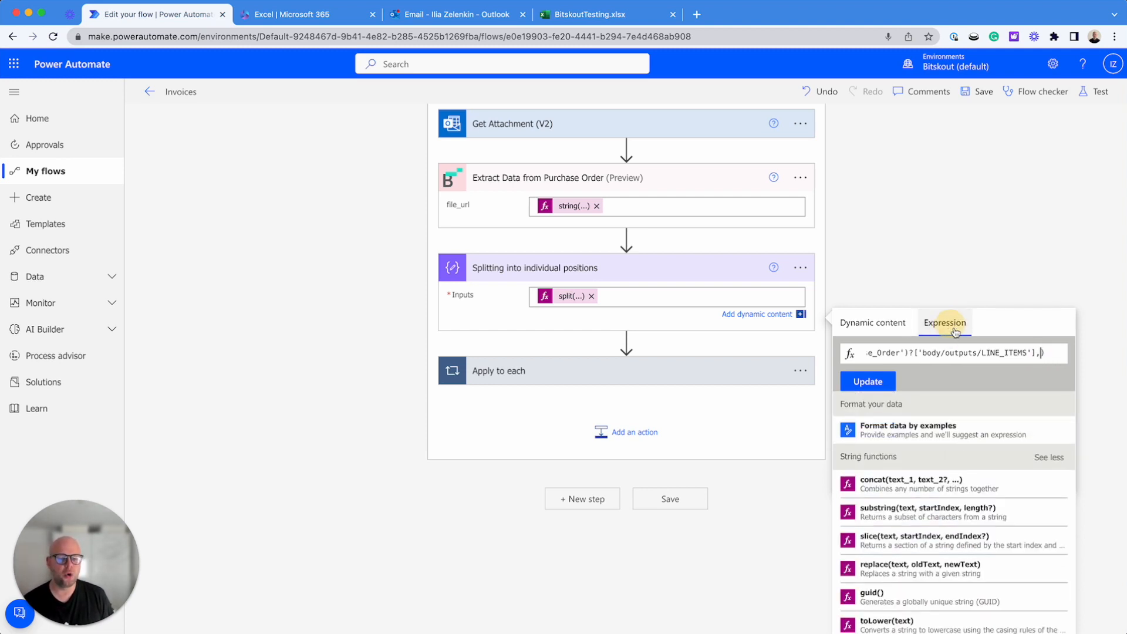
{"action": "scroll", "coordinate": [969, 527], "scroll_direction": "down", "scroll_amount": 2}
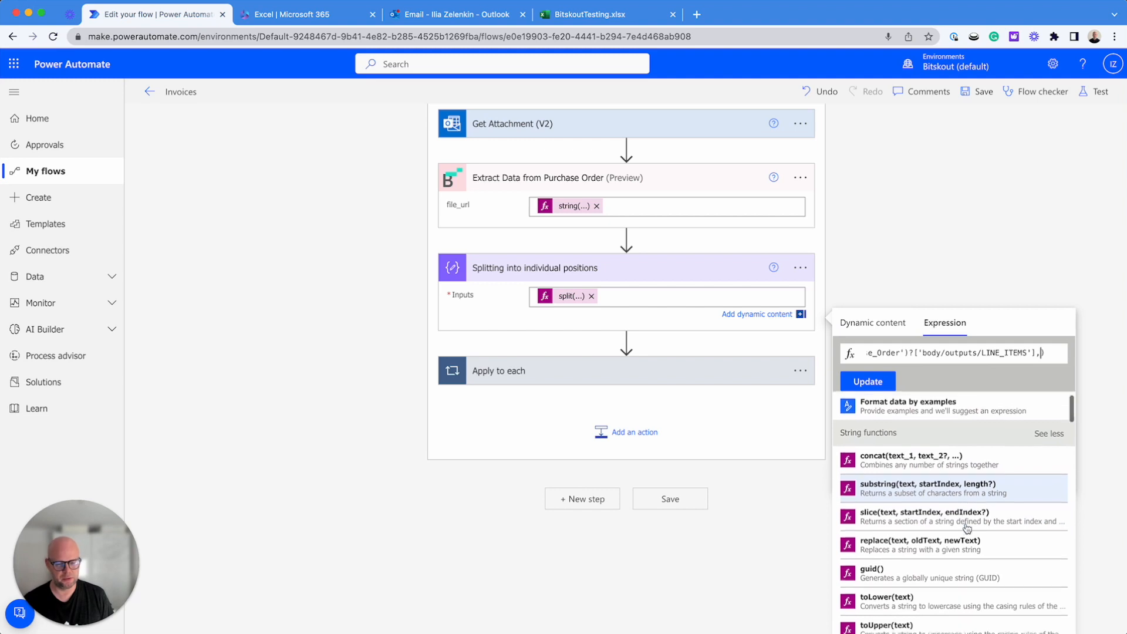
{"action": "scroll", "coordinate": [967, 529], "scroll_direction": "down", "scroll_amount": 8}
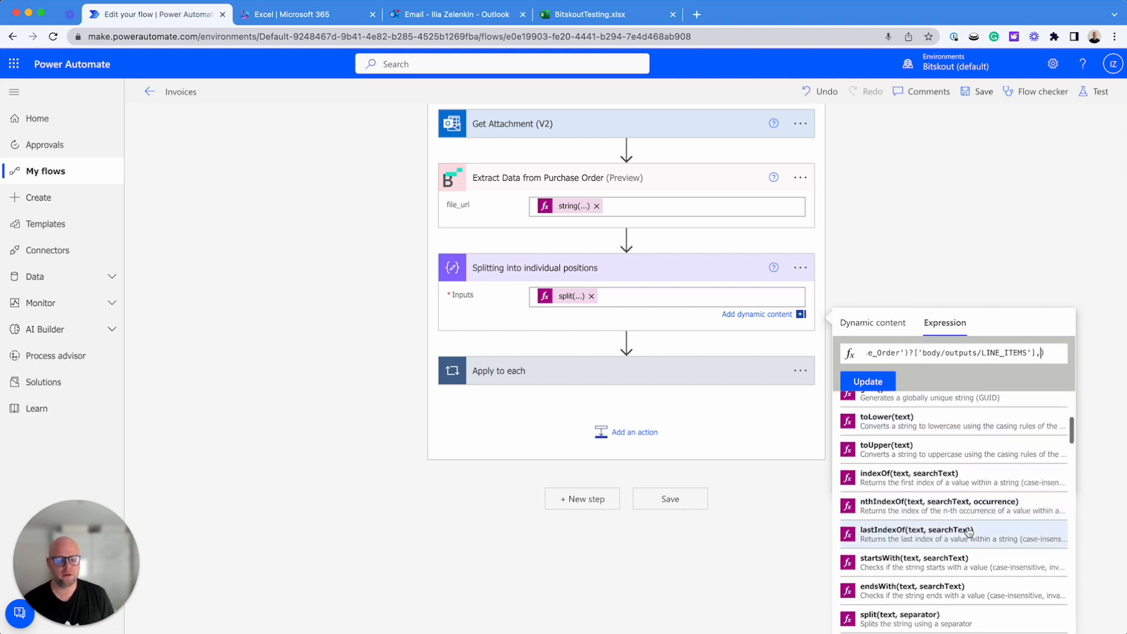
{"action": "scroll", "coordinate": [968, 531], "scroll_direction": "down", "scroll_amount": 7}
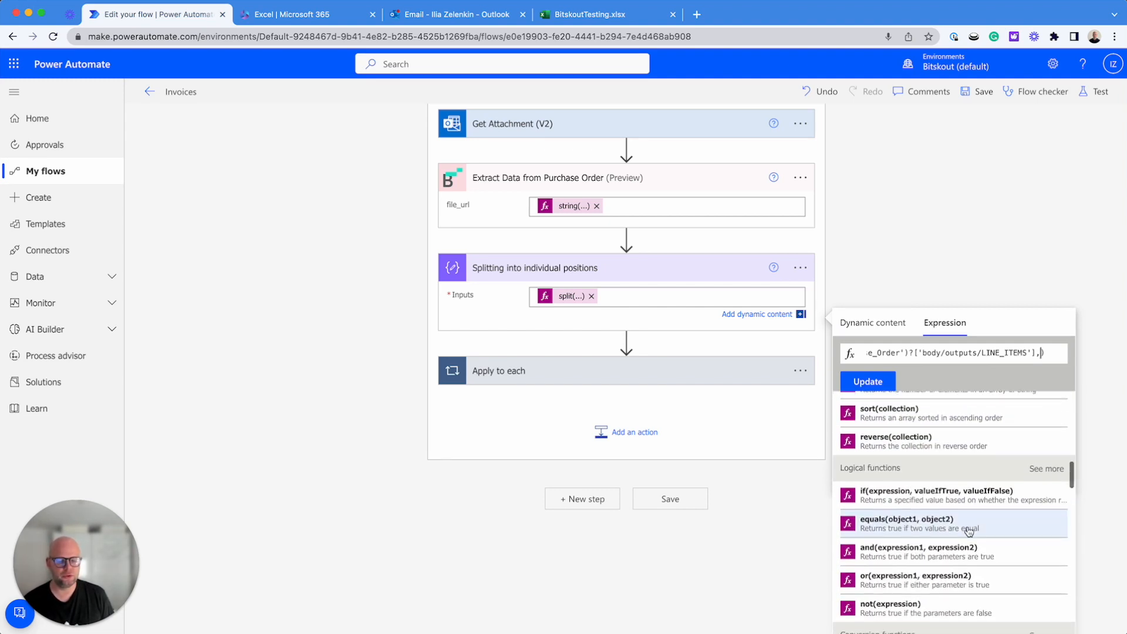
{"action": "scroll", "coordinate": [942, 510], "scroll_direction": "down", "scroll_amount": 5}
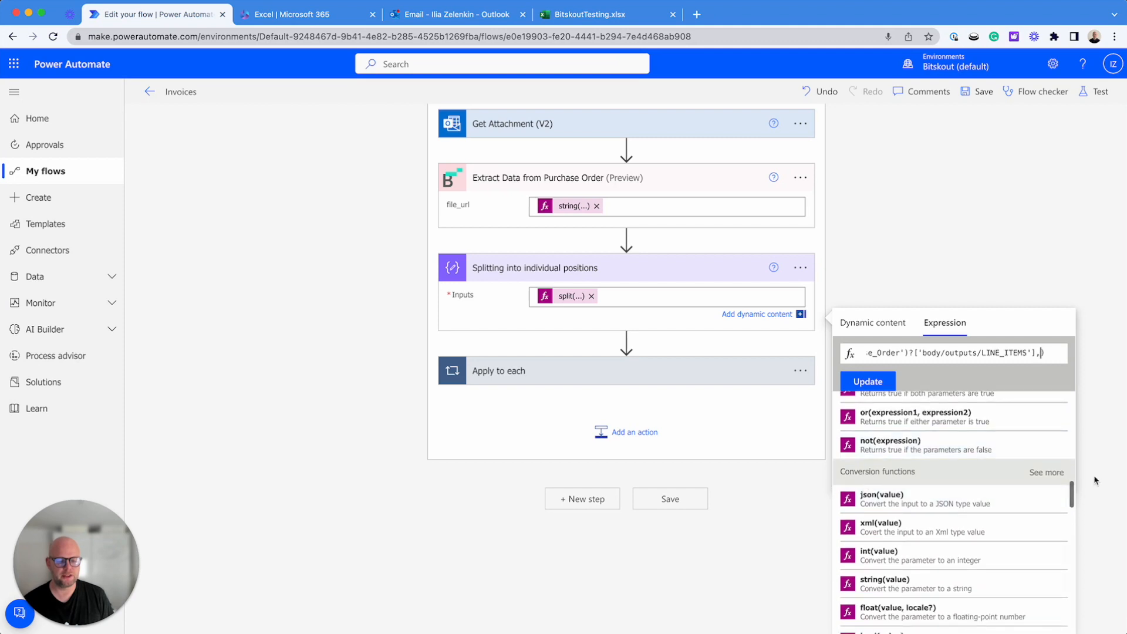
{"action": "left_click", "coordinate": [1030, 475]}
{"action": "scroll", "coordinate": [969, 510], "scroll_direction": "down", "scroll_amount": 4}
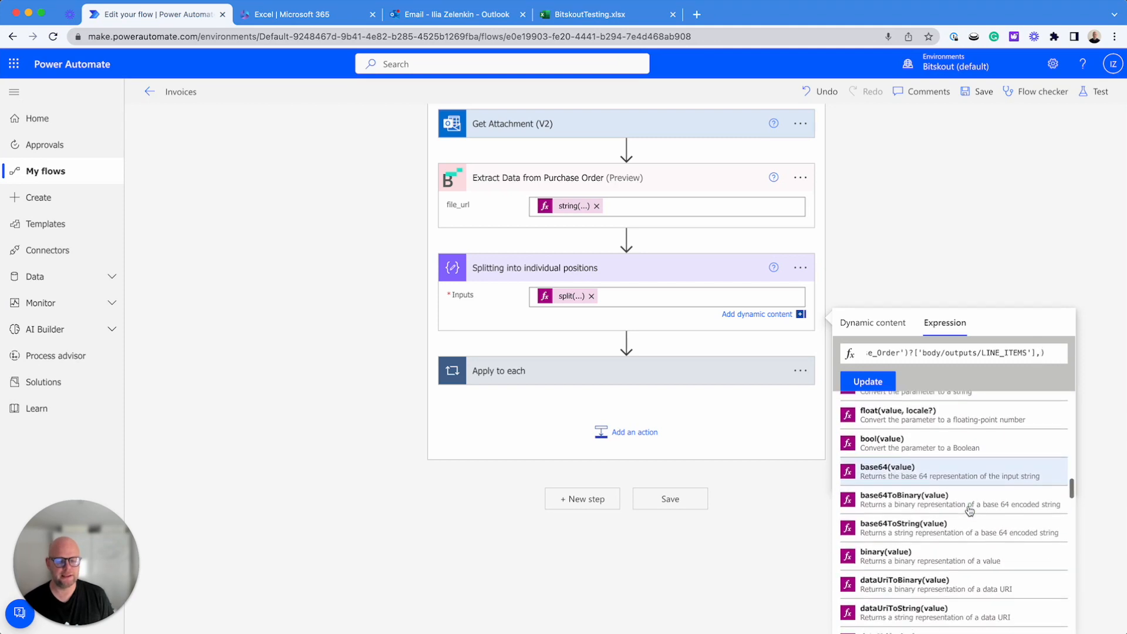
{"action": "scroll", "coordinate": [968, 510], "scroll_direction": "down", "scroll_amount": 3}
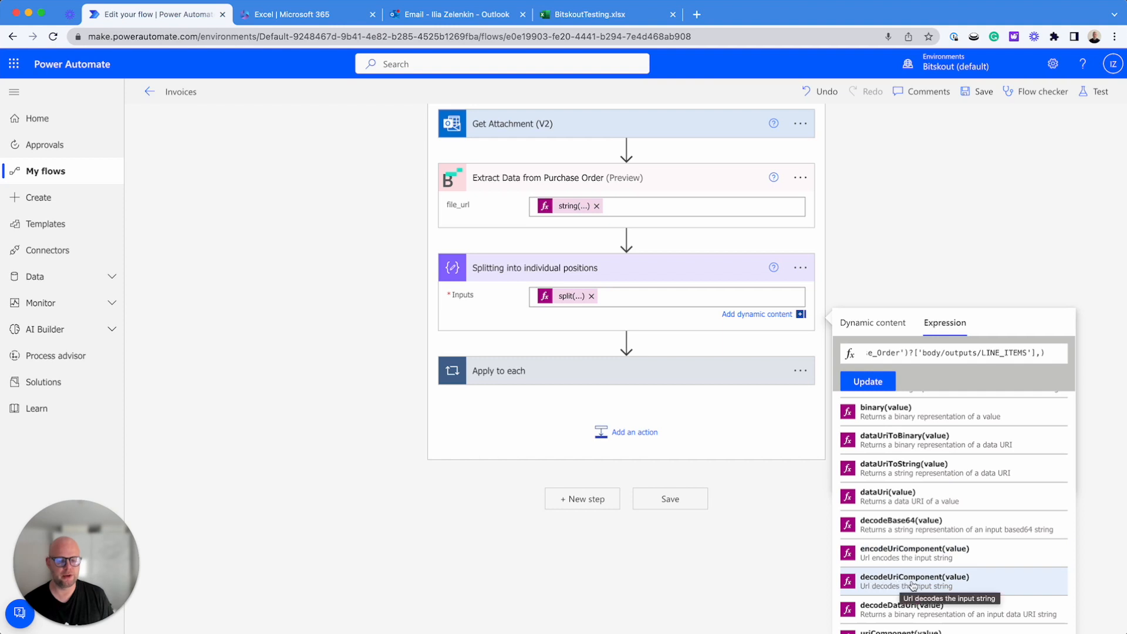
{"action": "left_click", "coordinate": [911, 582]}
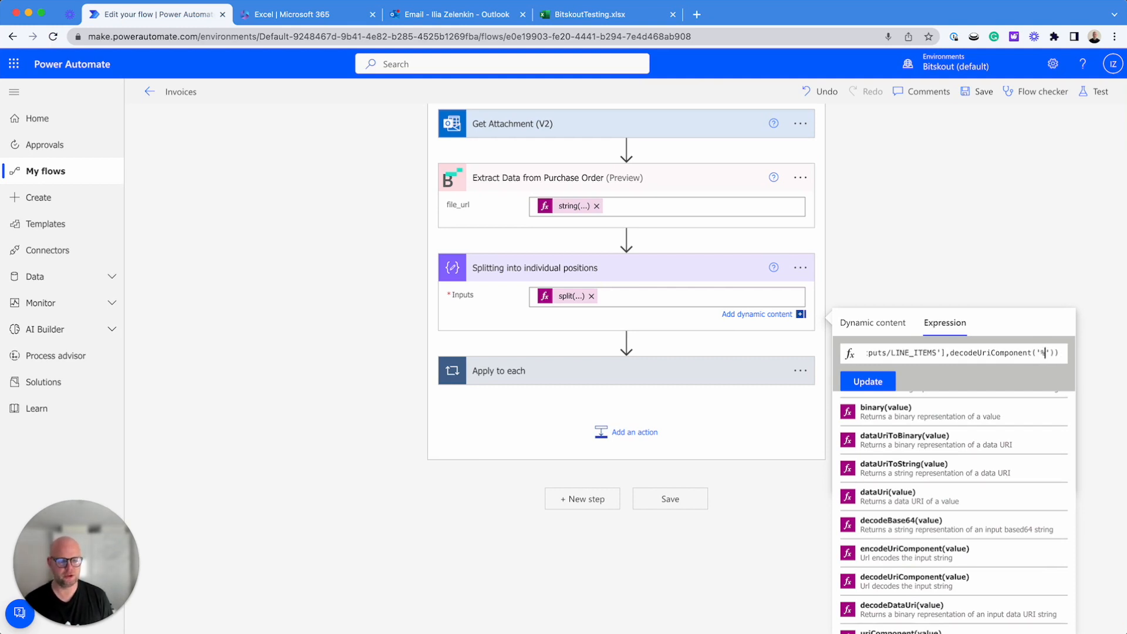
{"action": "type", "text": "'%0A"}
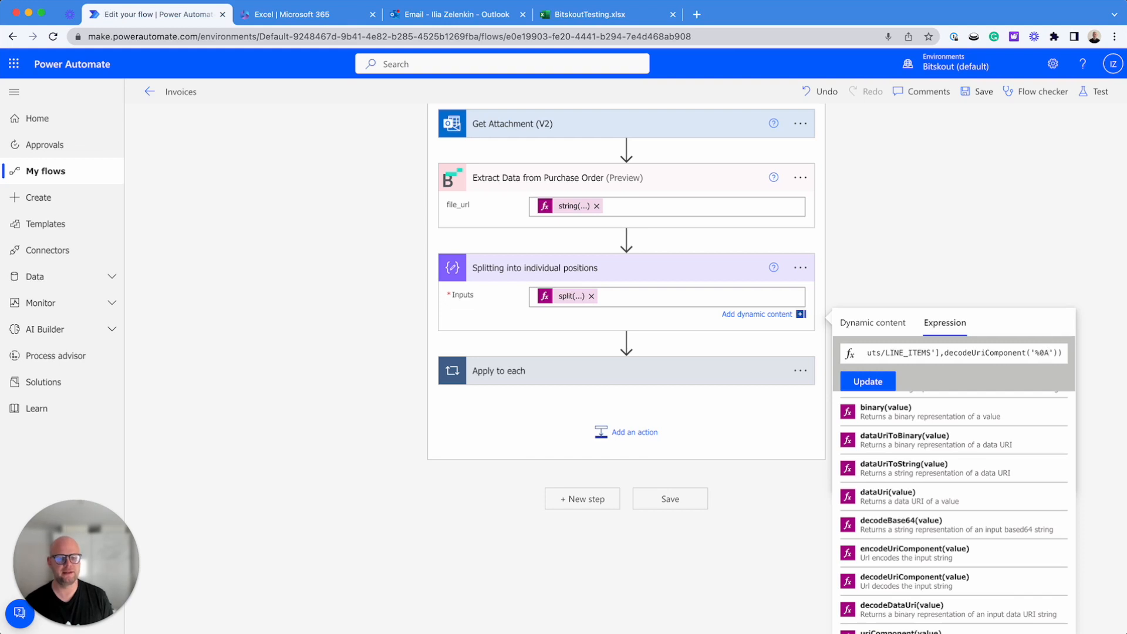
{"action": "left_click", "coordinate": [877, 383]}
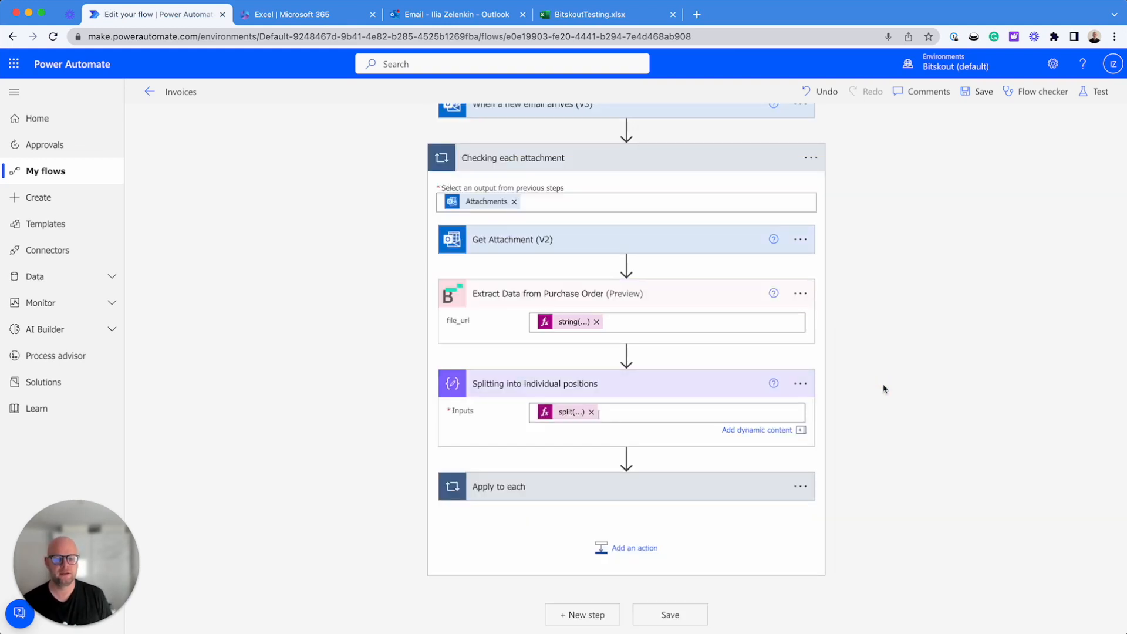
Expand the "Apply to each" loop and inspect the output it iterates over
{"action": "scroll", "coordinate": [650, 365], "scroll_direction": "down", "scroll_amount": 1}
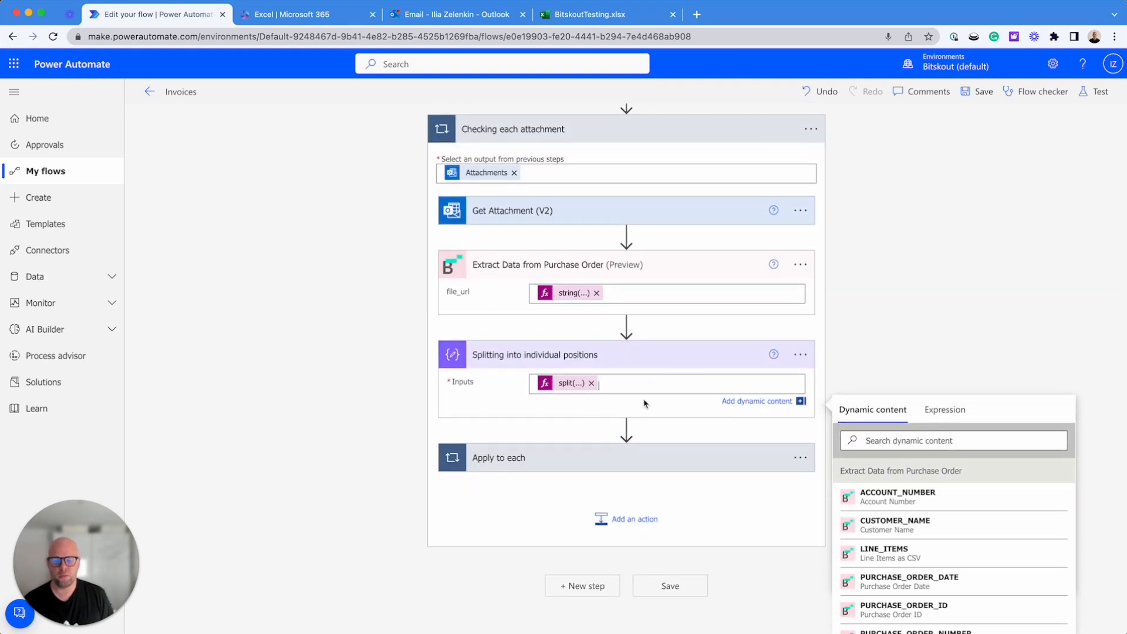
{"action": "scroll", "coordinate": [644, 403], "scroll_direction": "down", "scroll_amount": 1}
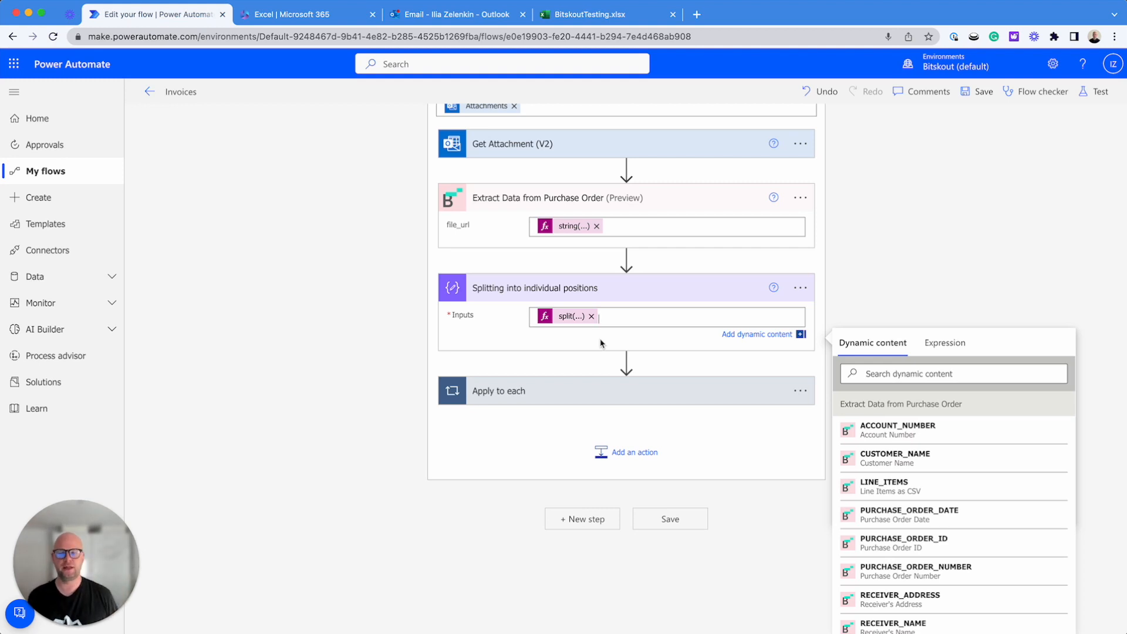
{"action": "left_click", "coordinate": [533, 389]}
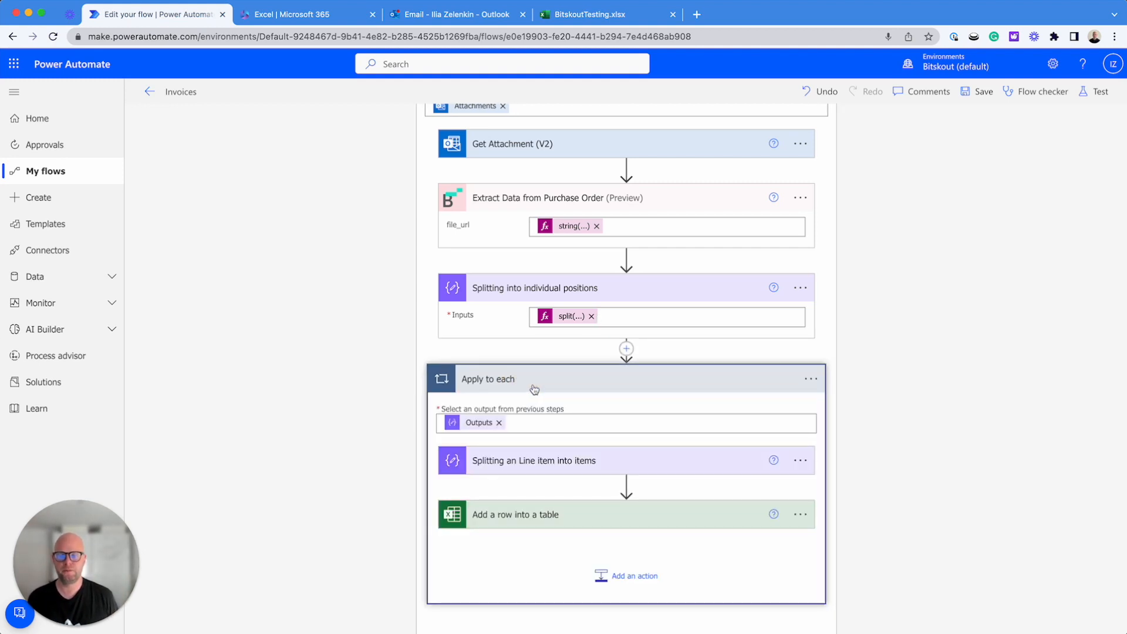
{"action": "scroll", "coordinate": [592, 366], "scroll_direction": "down", "scroll_amount": 1}
{"action": "left_click", "coordinate": [532, 397]}
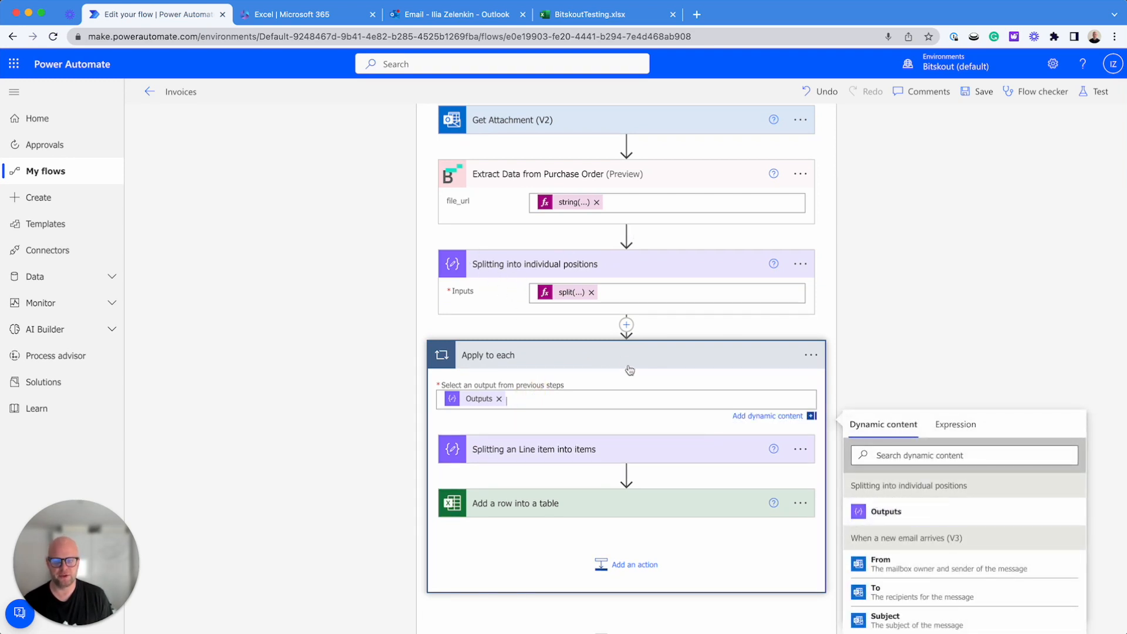
{"action": "scroll", "coordinate": [629, 370], "scroll_direction": "down", "scroll_amount": 2}
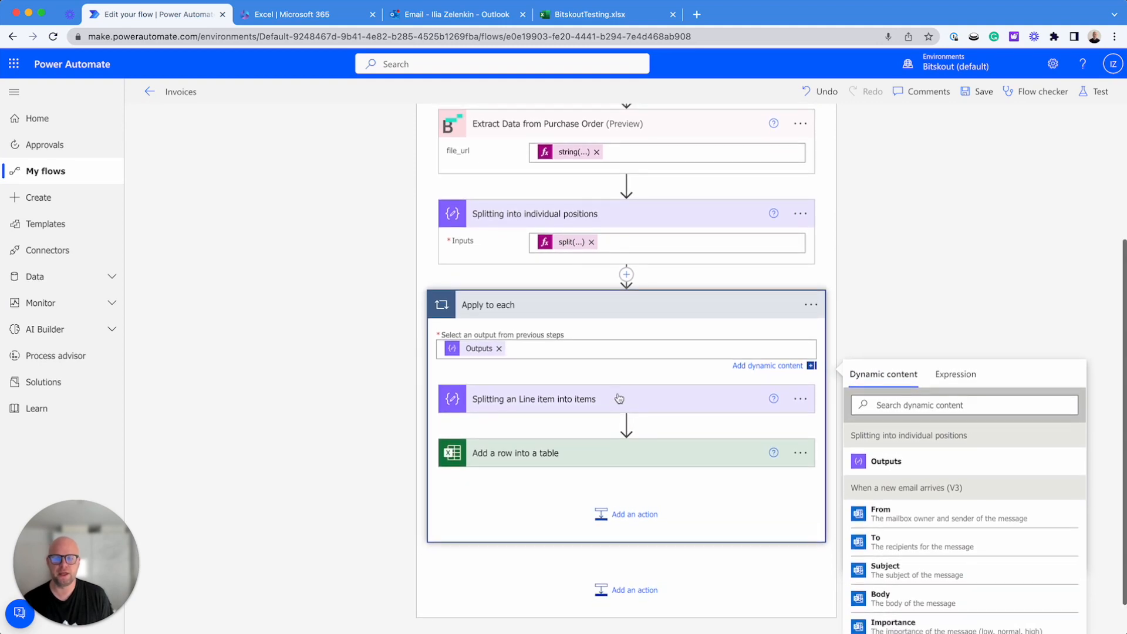
Open the split expression in "Splitting an Line item into items" and highlight its item() argument
{"action": "left_click", "coordinate": [618, 399]}
{"action": "left_click", "coordinate": [558, 415]}
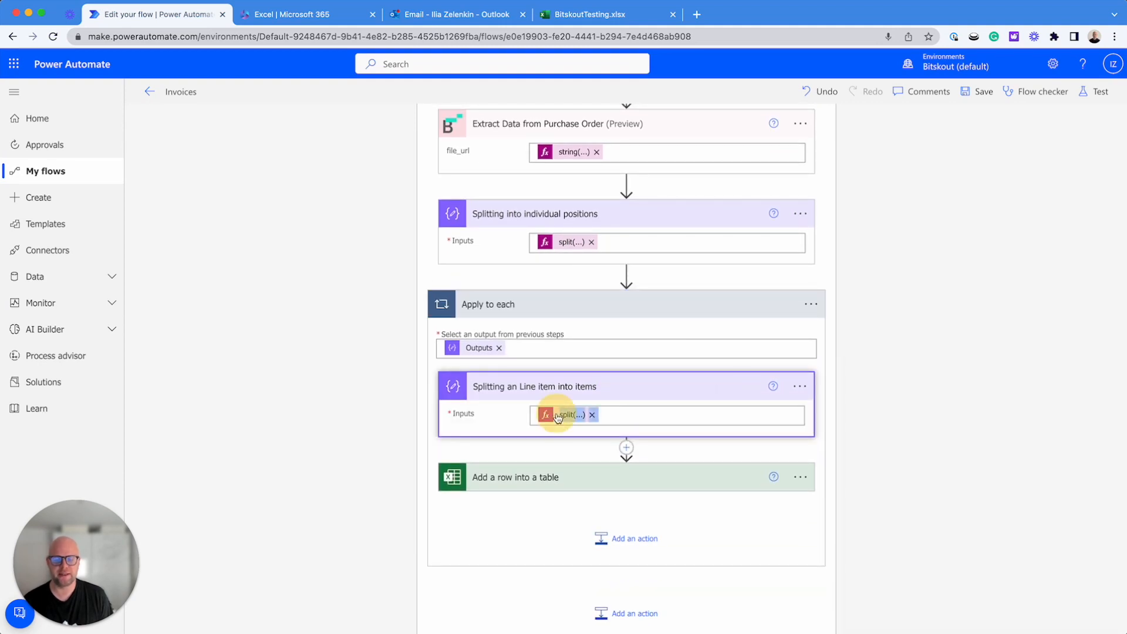
{"action": "scroll", "coordinate": [929, 437], "scroll_direction": "down", "scroll_amount": 2}
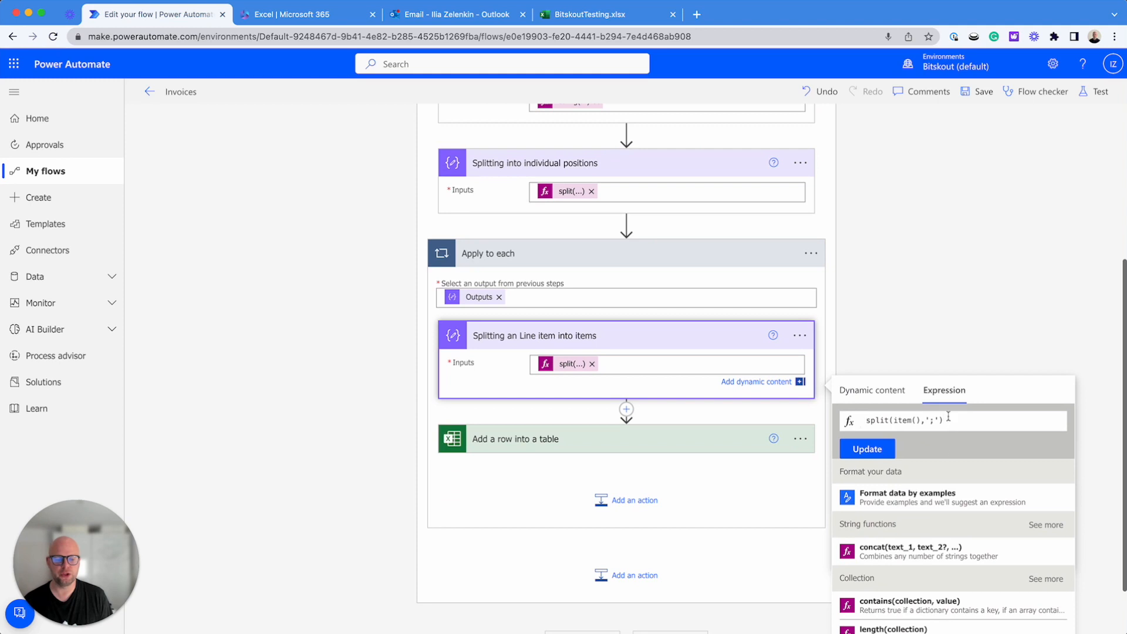
{"action": "left_click_drag", "start_coordinate": [920, 420], "coordinate": [894, 423]}
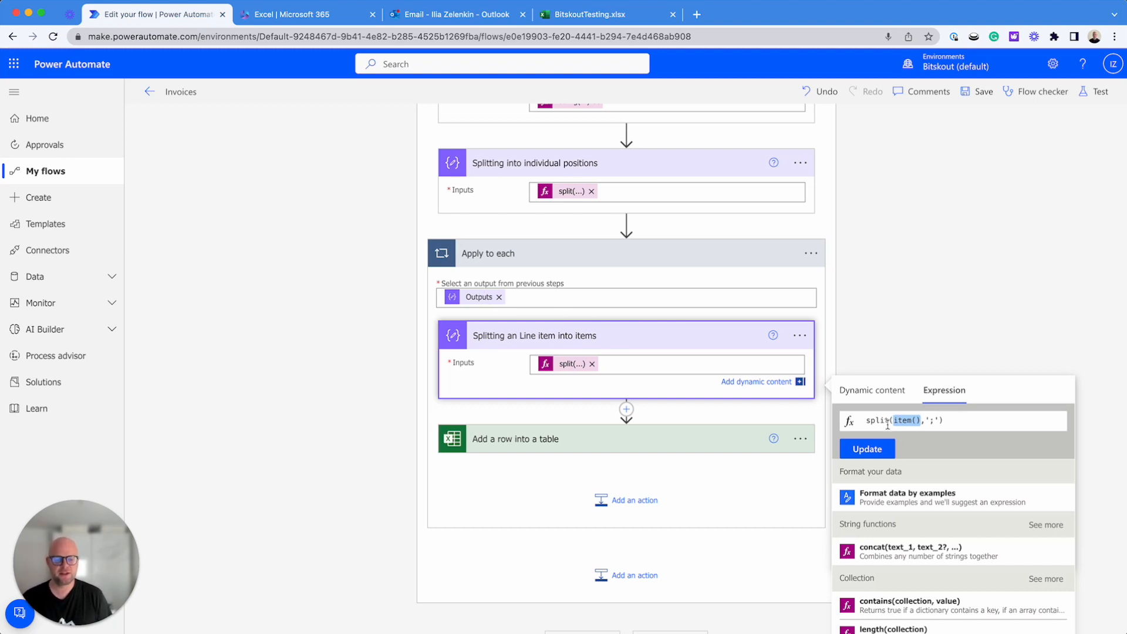
Highlight the ';' separator in the split expression of "Splitting an Line item into items"
{"action": "left_click_drag", "start_coordinate": [934, 420], "coordinate": [930, 420]}
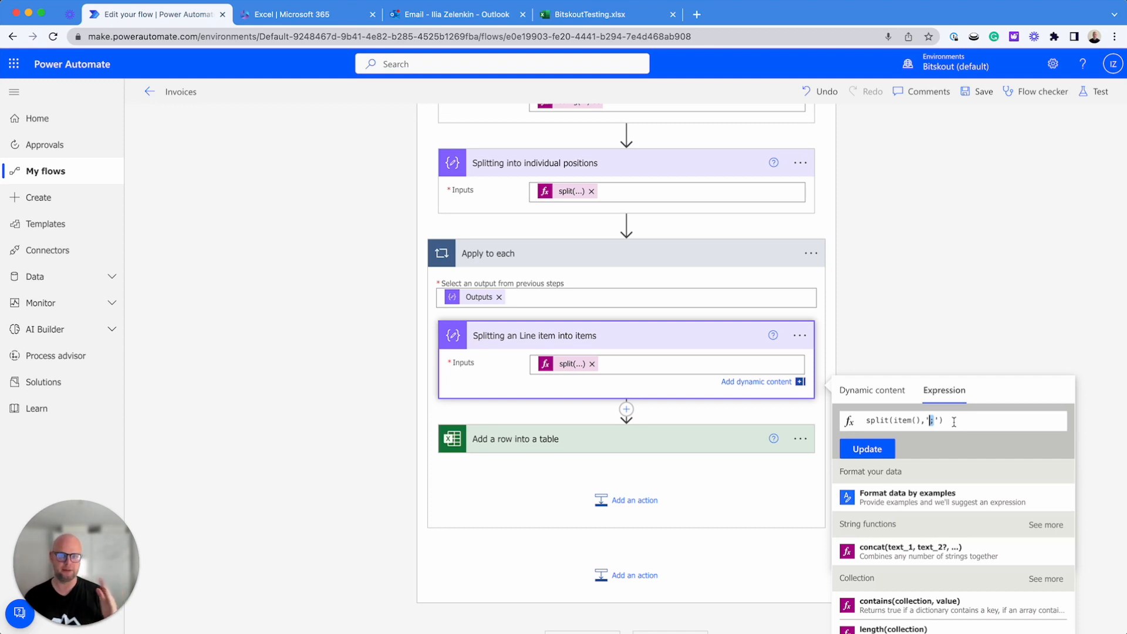
Expand the "Add a row into a table" action and clear the existing expression from field 4
{"action": "left_click", "coordinate": [699, 440]}
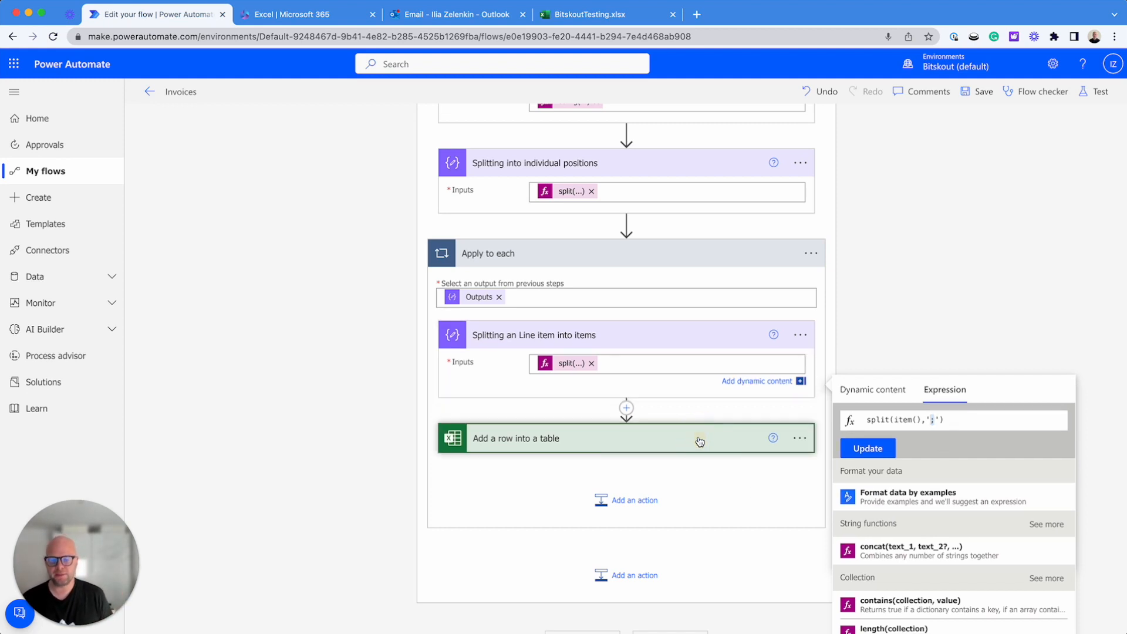
{"action": "scroll", "coordinate": [699, 440], "scroll_direction": "down", "scroll_amount": 4}
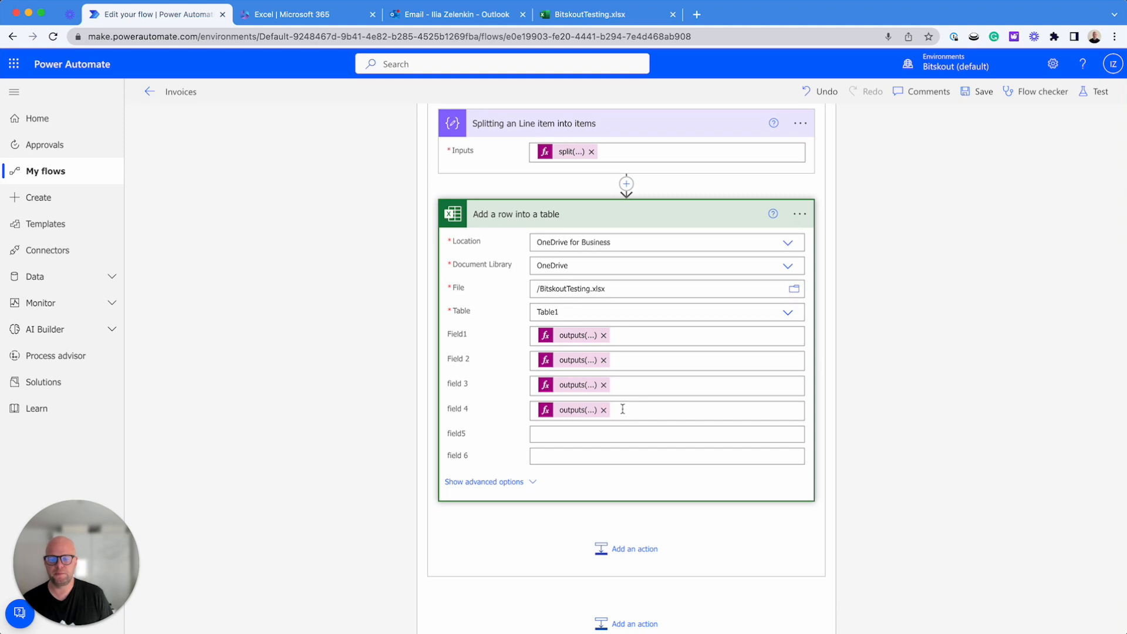
{"action": "left_click", "coordinate": [622, 409]}
{"action": "key", "text": "BackSpace"}
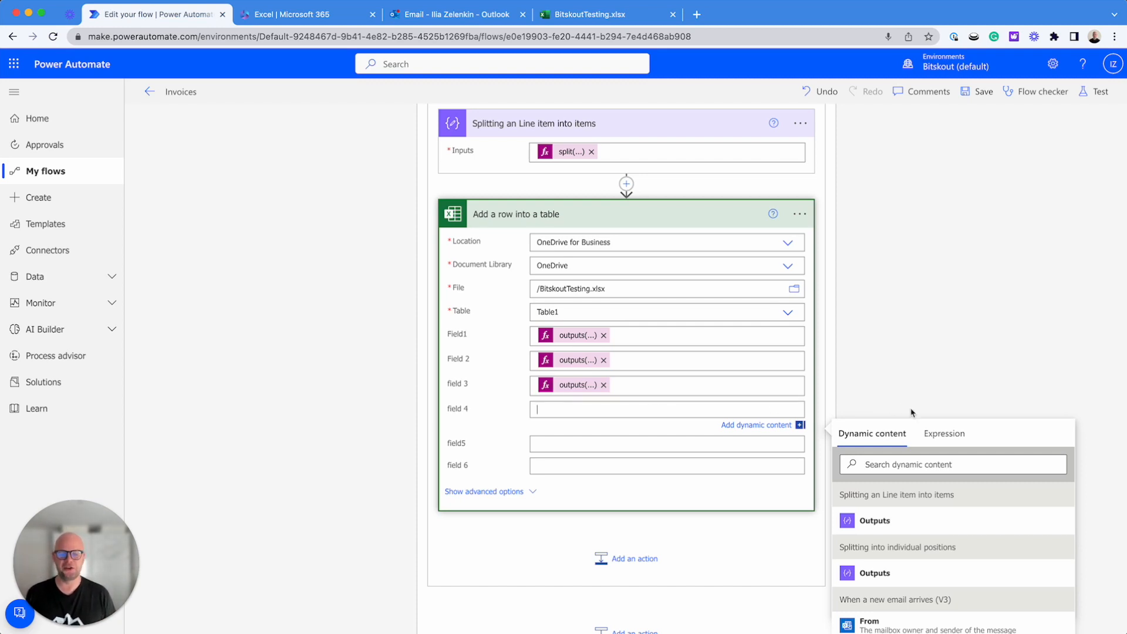
{"action": "left_click", "coordinate": [957, 439]}
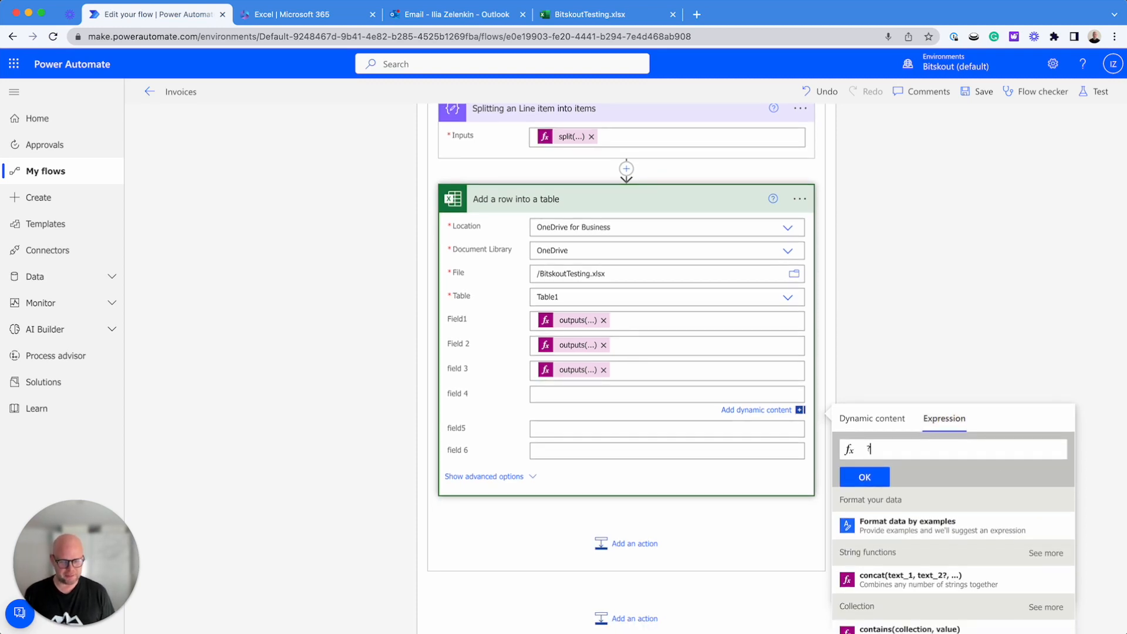
{"action": "type", "text": "?[19"}
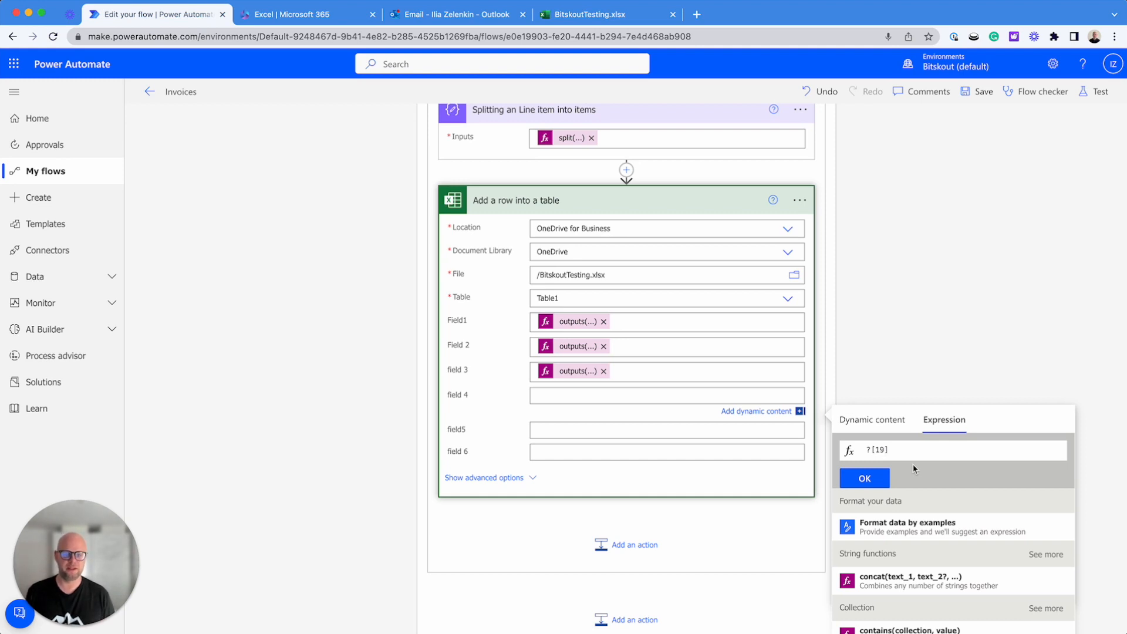
{"action": "left_click", "coordinate": [874, 450]}
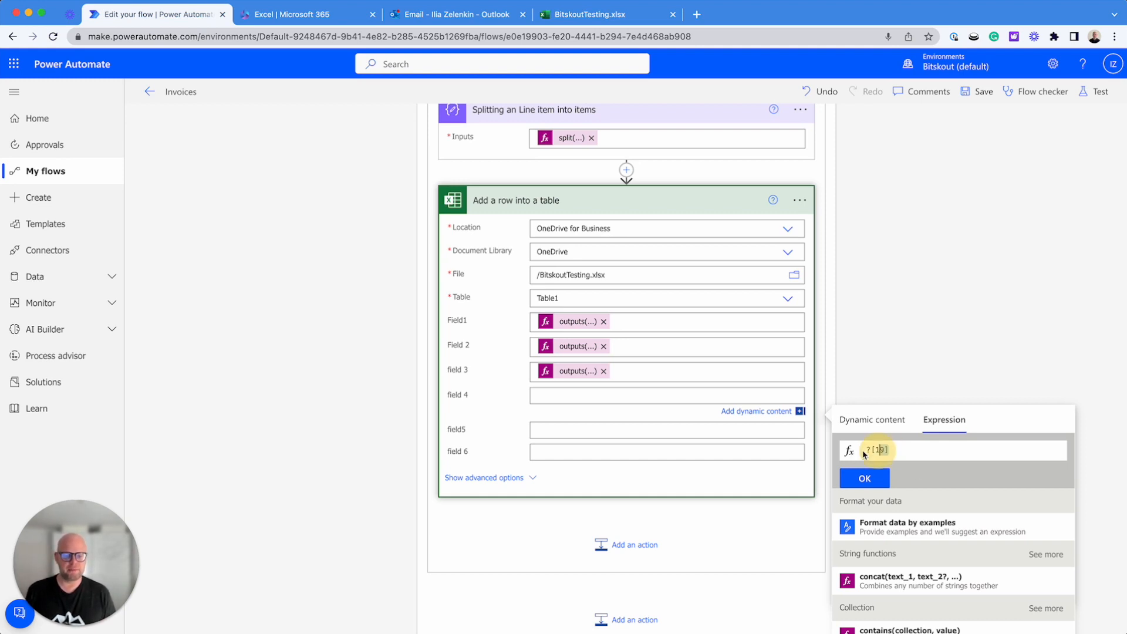
{"action": "left_click", "coordinate": [870, 420]}
{"action": "scroll", "coordinate": [880, 446], "scroll_direction": "down", "scroll_amount": 1}
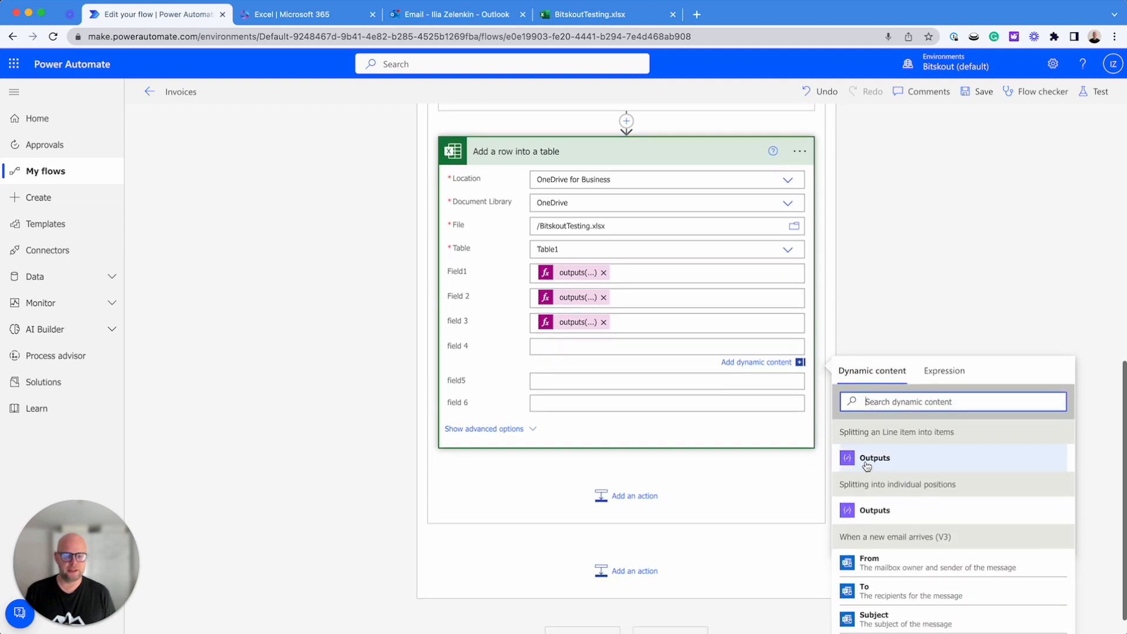
{"action": "left_click", "coordinate": [870, 460]}
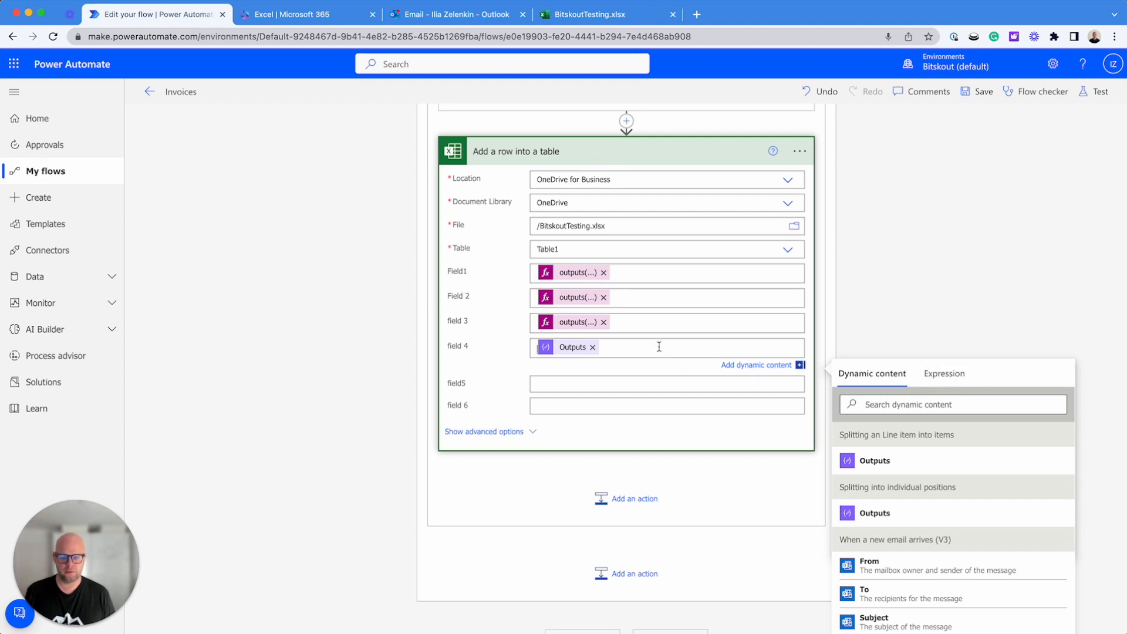
{"action": "key", "text": "BackSpace"}
Write ?[20] as the field 4 expression and insert the Outputs of "Splitting an Line item into items" in front of it
{"action": "left_click", "coordinate": [939, 372]}
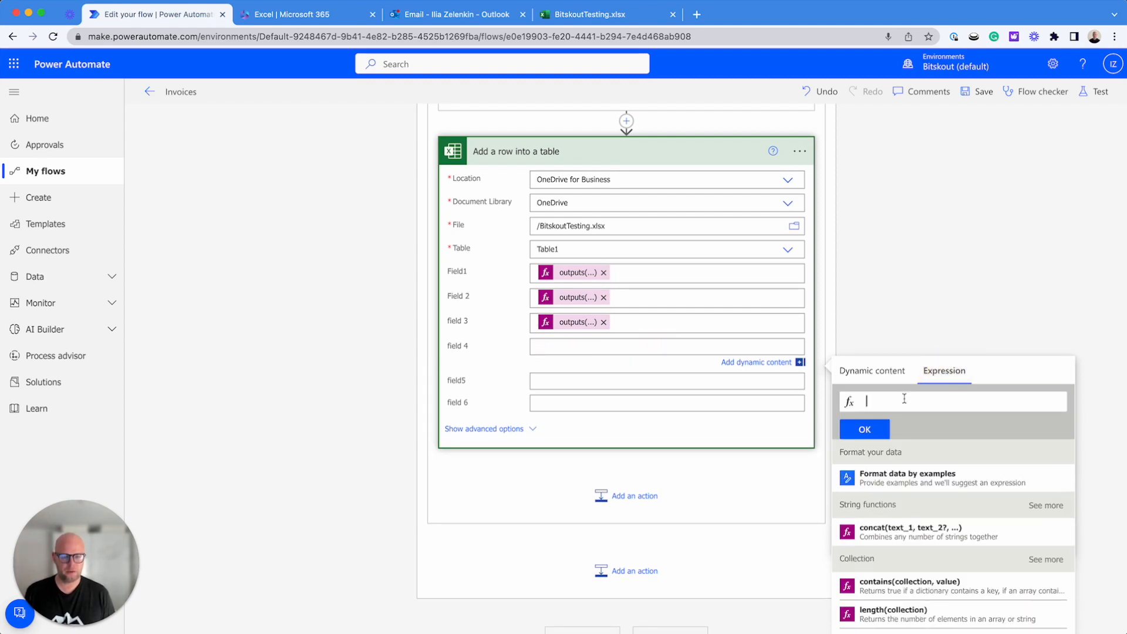
{"action": "type", "text": "?[]"}
{"action": "type", "text": "20"}
{"action": "left_click", "coordinate": [866, 401]}
{"action": "left_click", "coordinate": [882, 378]}
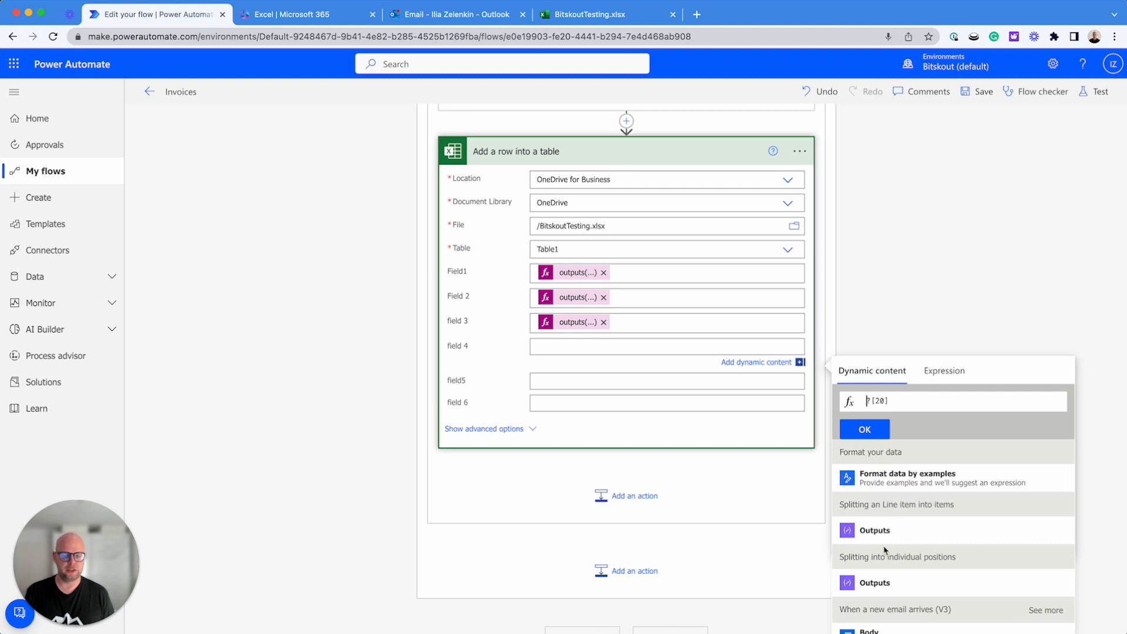
{"action": "left_click", "coordinate": [874, 531]}
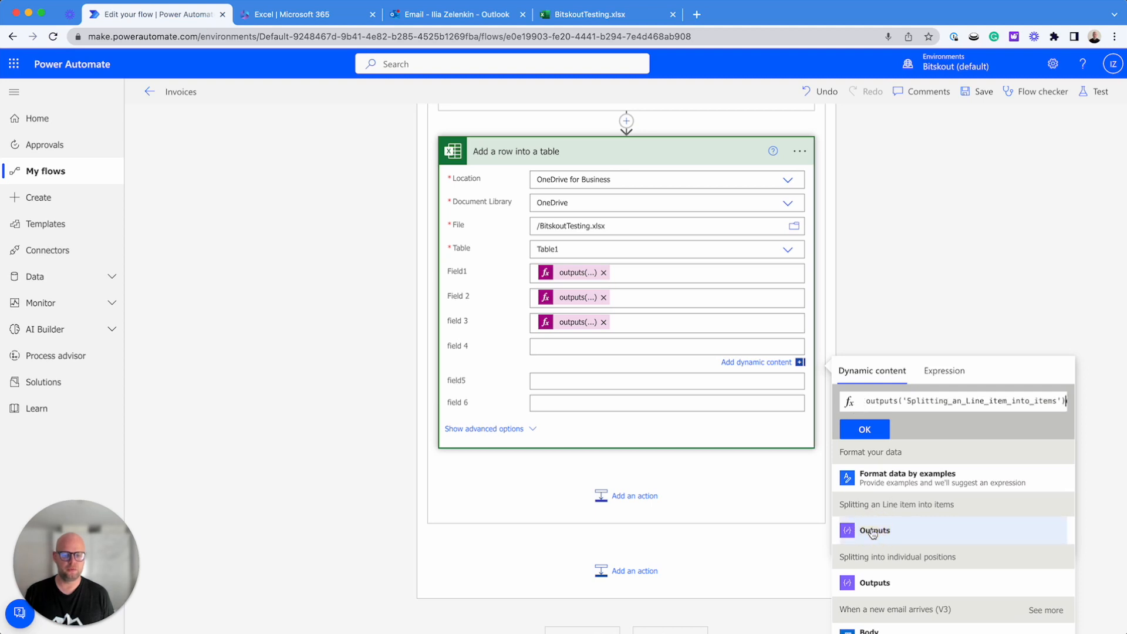
Clean up the expression to outputs('Splitting_an_Line_item_into_items')?[20], copy it and add it to field 4
{"action": "scroll", "coordinate": [998, 399], "scroll_direction": "right", "scroll_amount": 1}
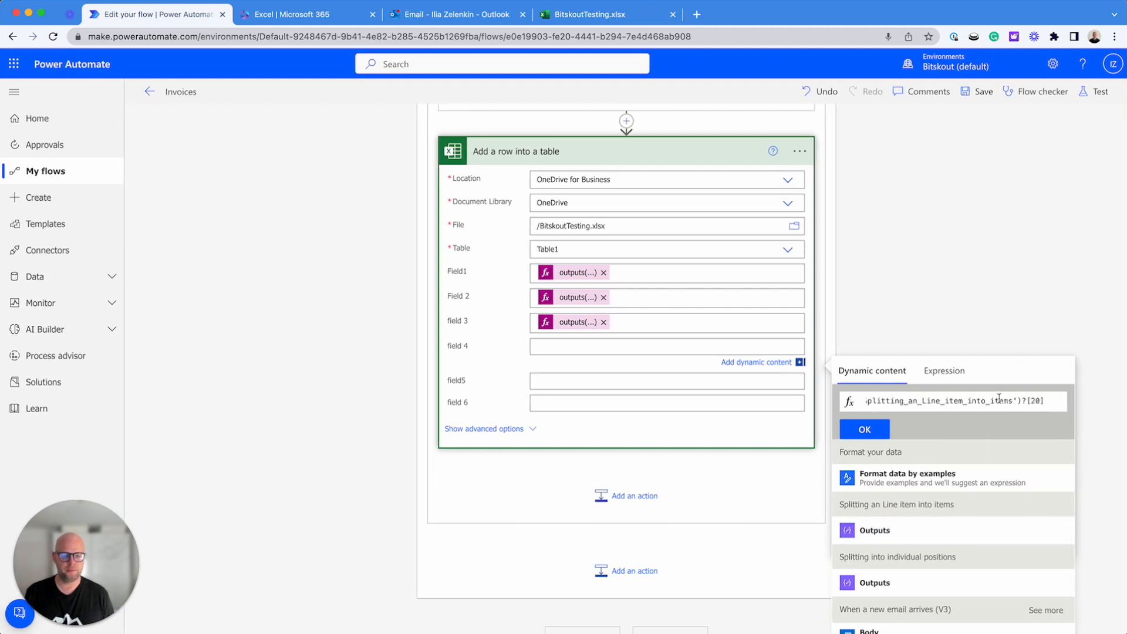
{"action": "left_click", "coordinate": [1027, 401]}
{"action": "key", "text": "BackSpace"}
{"action": "left_click_drag", "start_coordinate": [1026, 401], "coordinate": [867, 401]}
{"action": "key", "text": "ctrl+c"}
{"action": "left_click", "coordinate": [867, 401]}
{"action": "key", "text": "ctrl+v"}
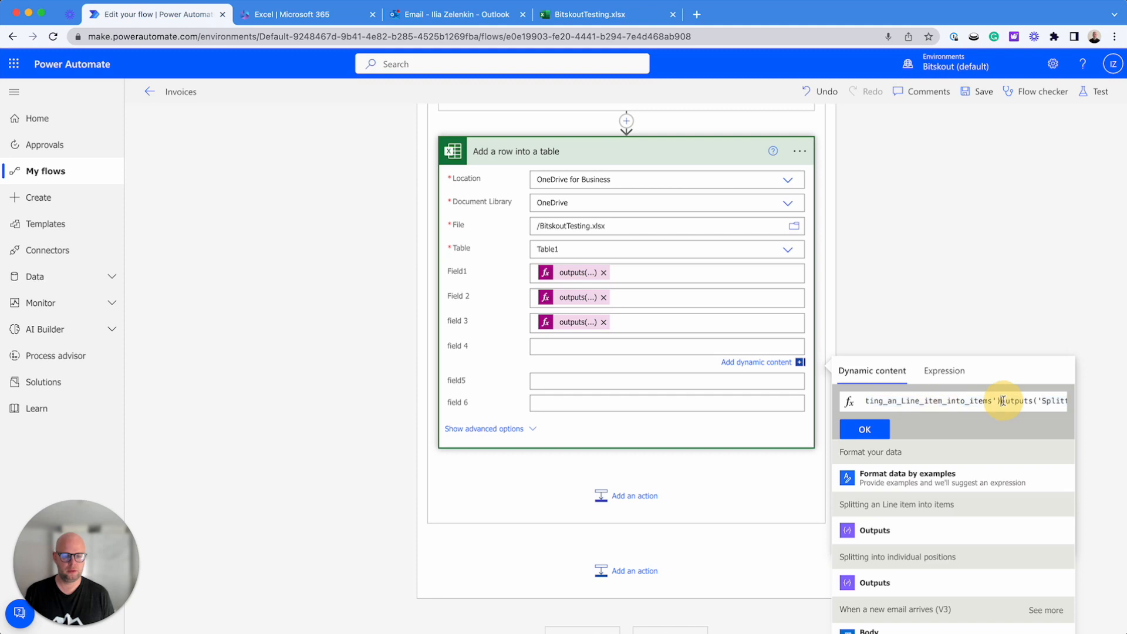
{"action": "mouse_move", "coordinate": [1003, 400]}
{"action": "left_mouse_down"}
{"action": "mouse_move", "coordinate": [1056, 401]}
{"action": "mouse_move", "coordinate": [1024, 401]}
{"action": "left_mouse_up"}
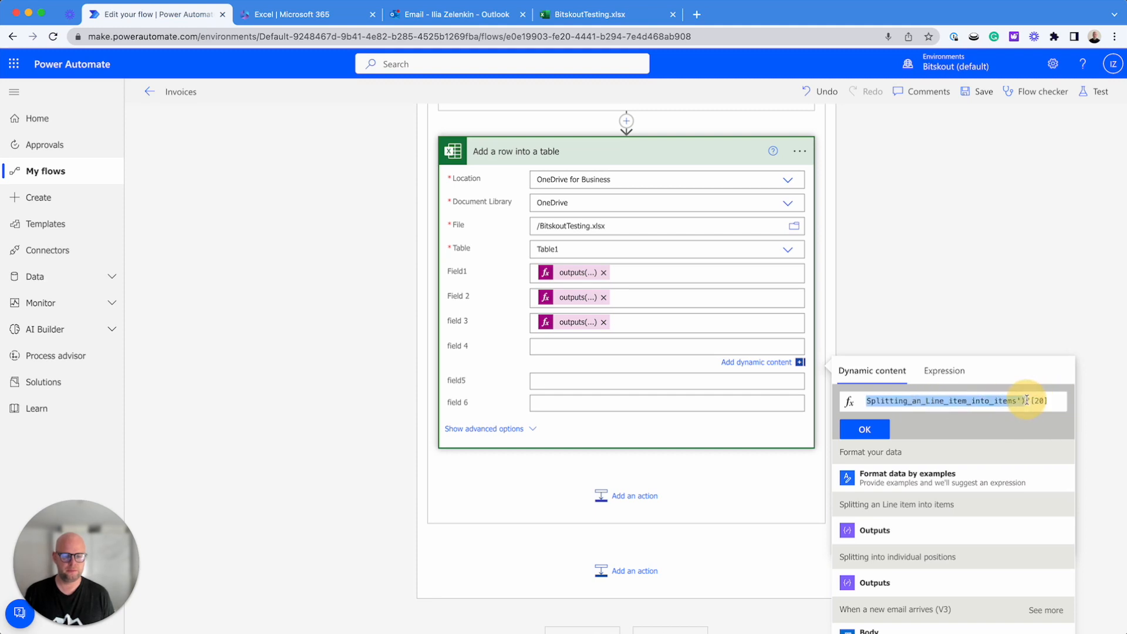
{"action": "left_click", "coordinate": [1023, 401]}
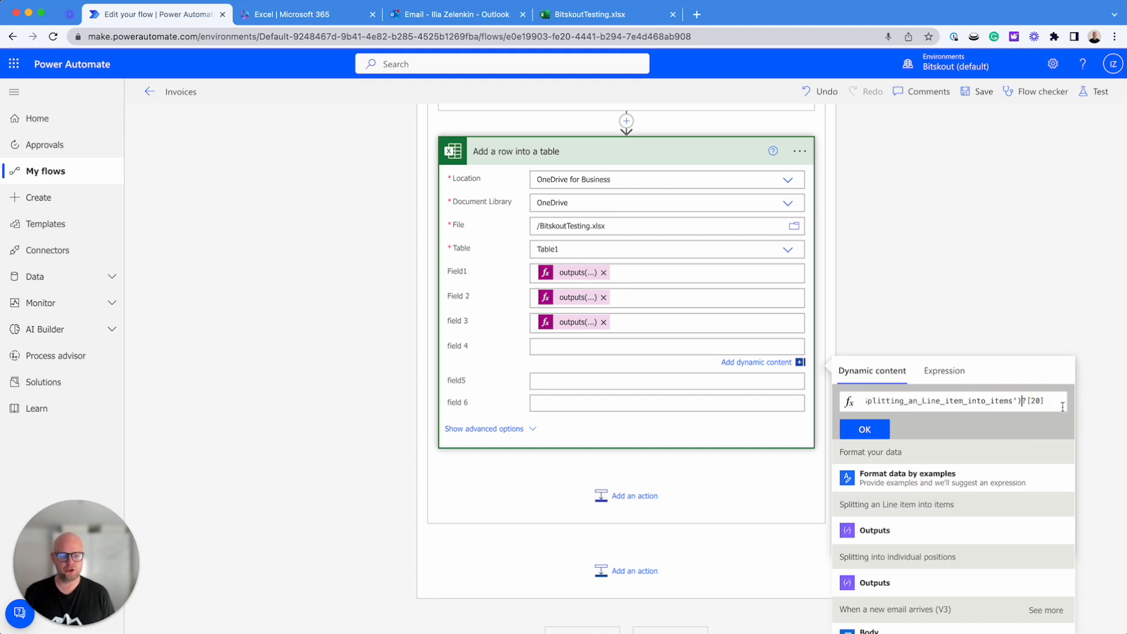
{"action": "left_click_drag", "start_coordinate": [1024, 400], "coordinate": [842, 399]}
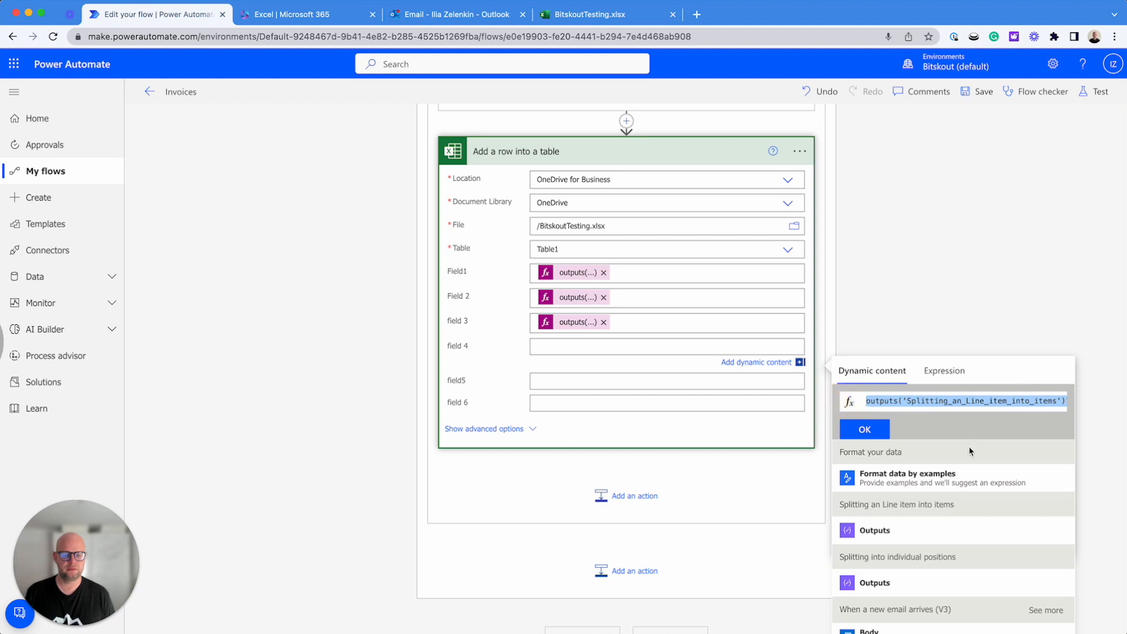
{"action": "left_click", "coordinate": [858, 431]}
Fill field5 with the copied expression, changing its index to 19: outputs('Splitting_an_Line_item_into_items')?[19]
{"action": "left_click", "coordinate": [566, 381]}
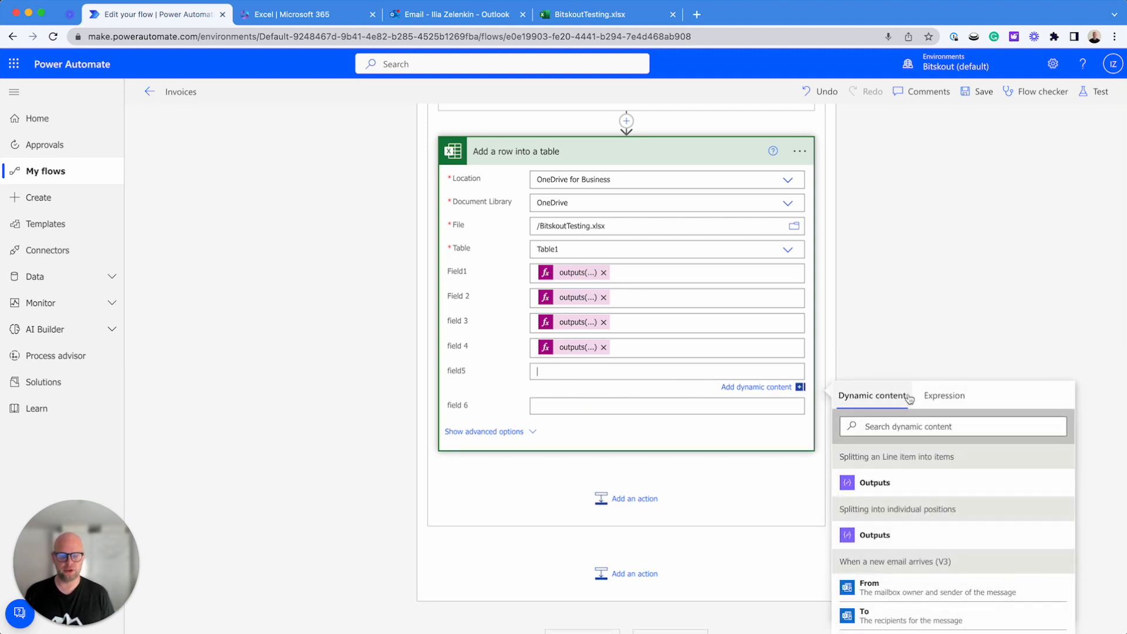
{"action": "left_click", "coordinate": [948, 396]}
{"action": "key", "text": "super+v"}
{"action": "double_click", "coordinate": [1039, 426]}
{"action": "type", "text": "30"}
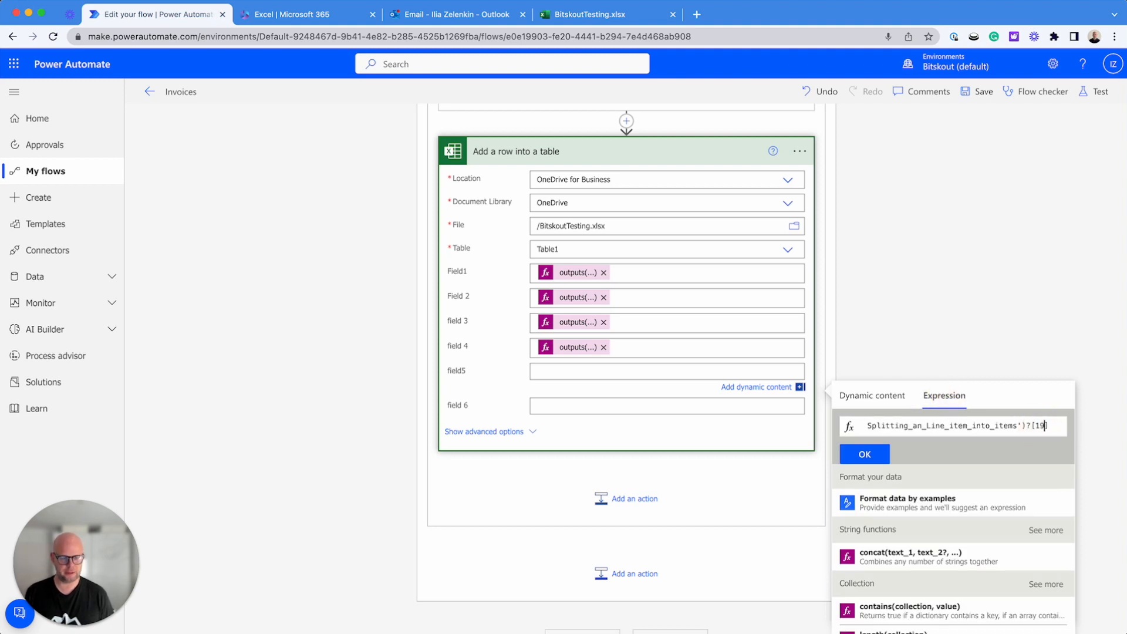
{"action": "left_click", "coordinate": [876, 456]}
{"action": "left_click", "coordinate": [922, 293]}
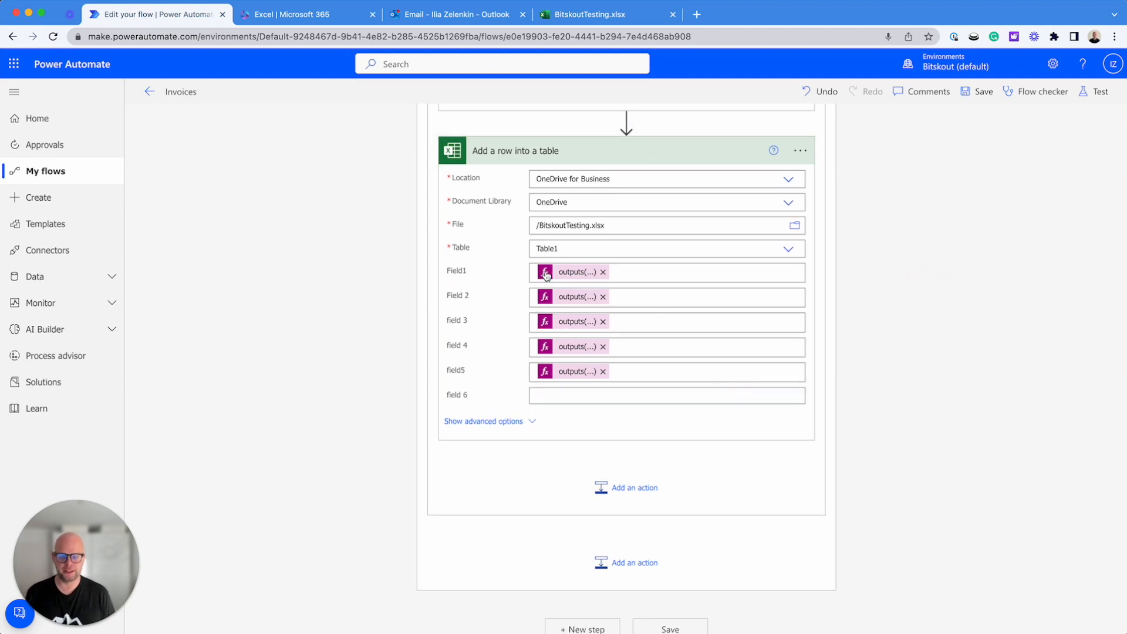
Save the flow and run an automatic test with a recently used trigger
{"action": "scroll", "coordinate": [540, 496], "scroll_direction": "up", "scroll_amount": 15}
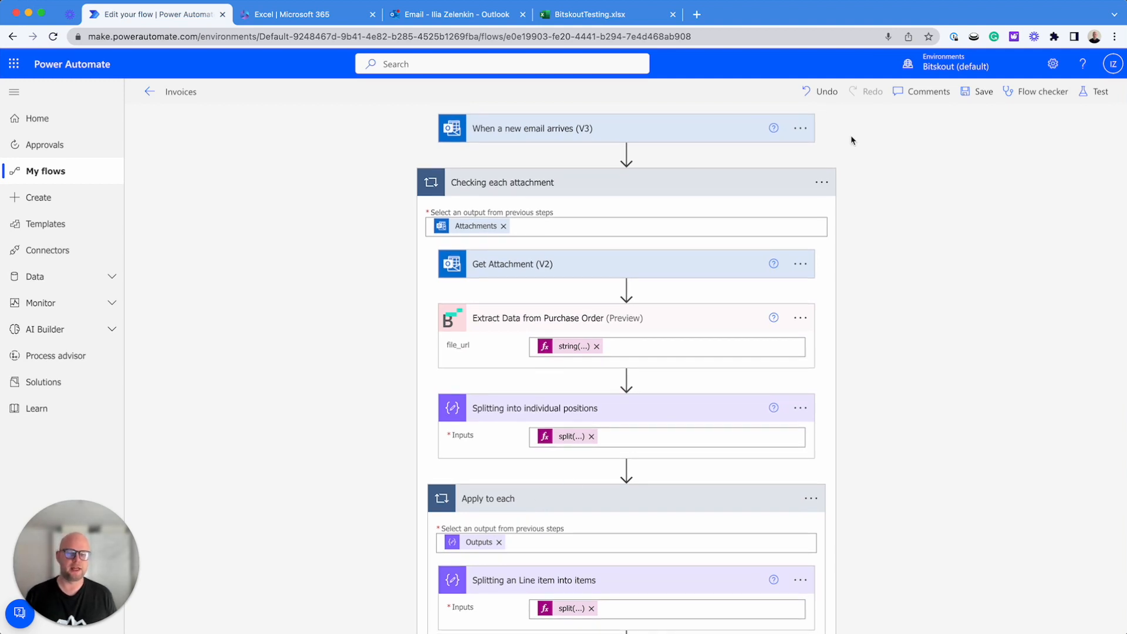
{"action": "left_click", "coordinate": [976, 92]}
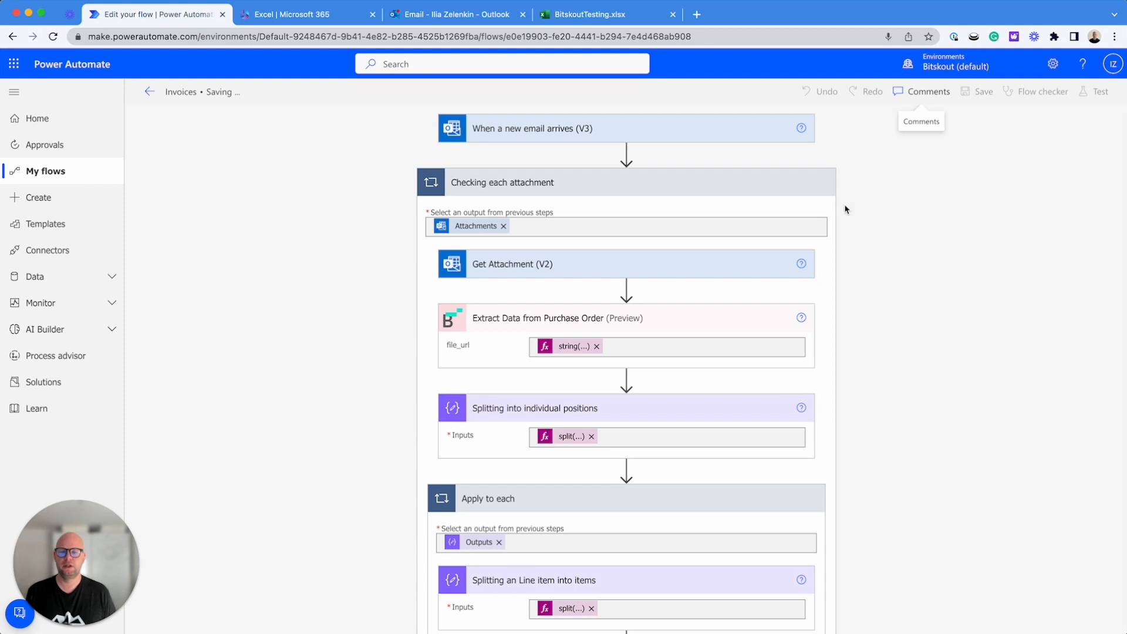
{"action": "left_click", "coordinate": [1098, 92]}
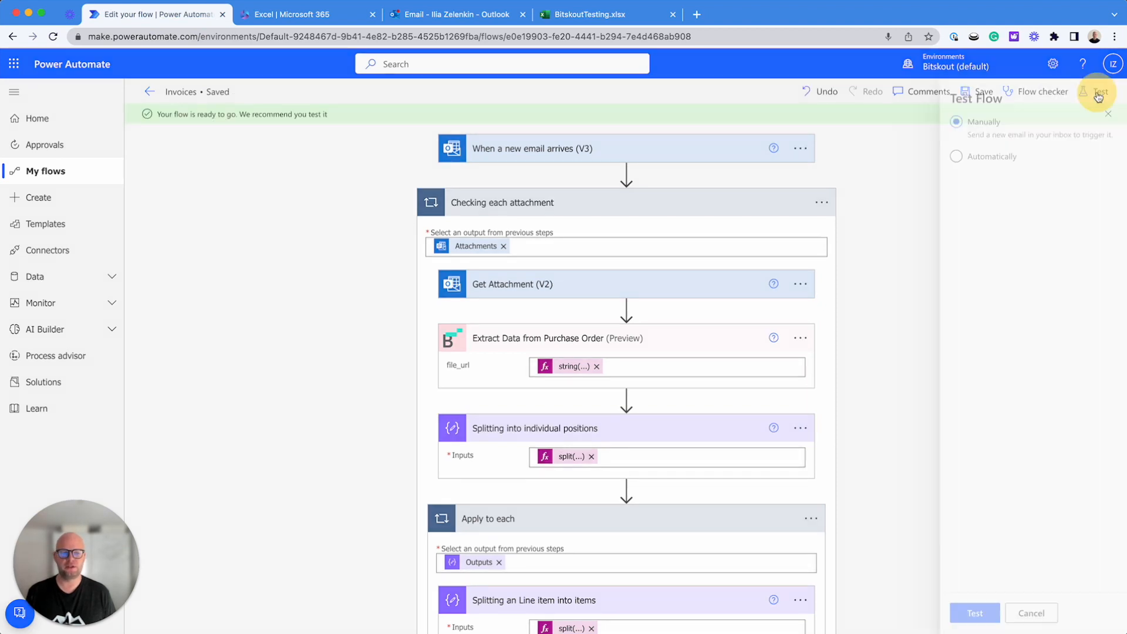
{"action": "left_click", "coordinate": [957, 157]}
{"action": "left_click", "coordinate": [951, 178]}
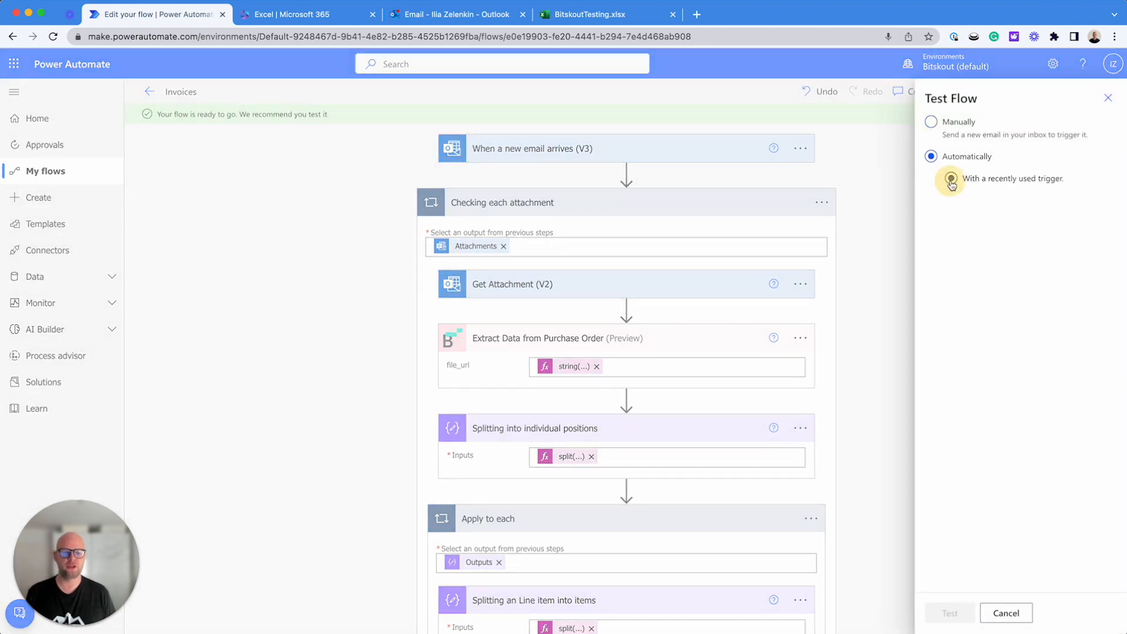
{"action": "left_click", "coordinate": [935, 202]}
{"action": "left_click", "coordinate": [938, 613]}
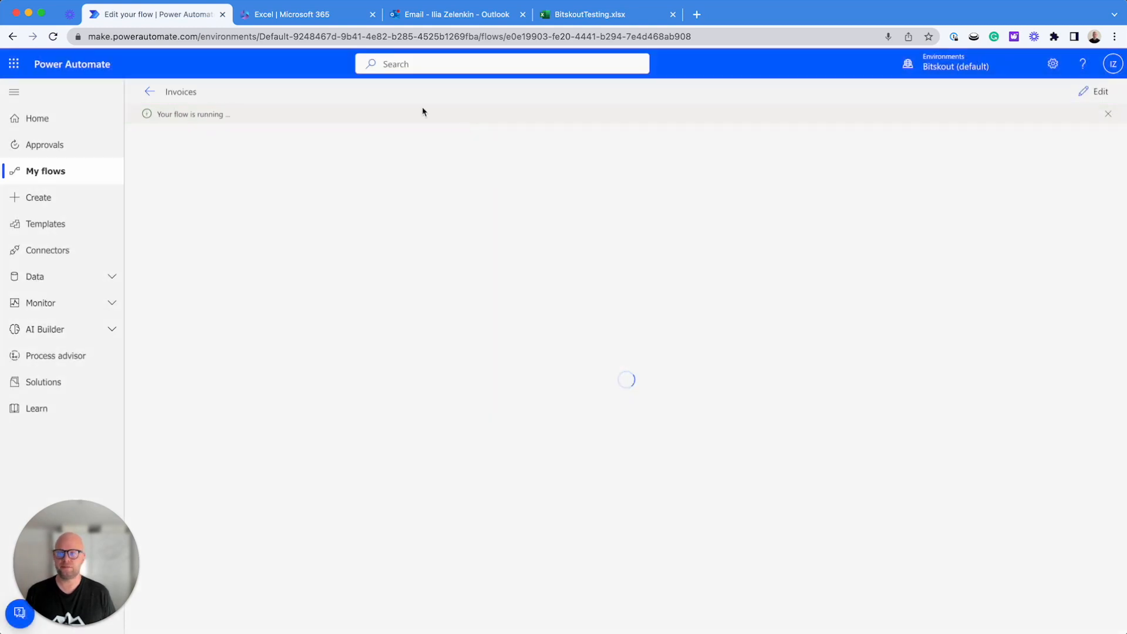
Switch to BitskoutTesting.xlsx in Excel to examine the table rows, and check the flow's run status in Power Automate
{"action": "left_click", "coordinate": [608, 17]}
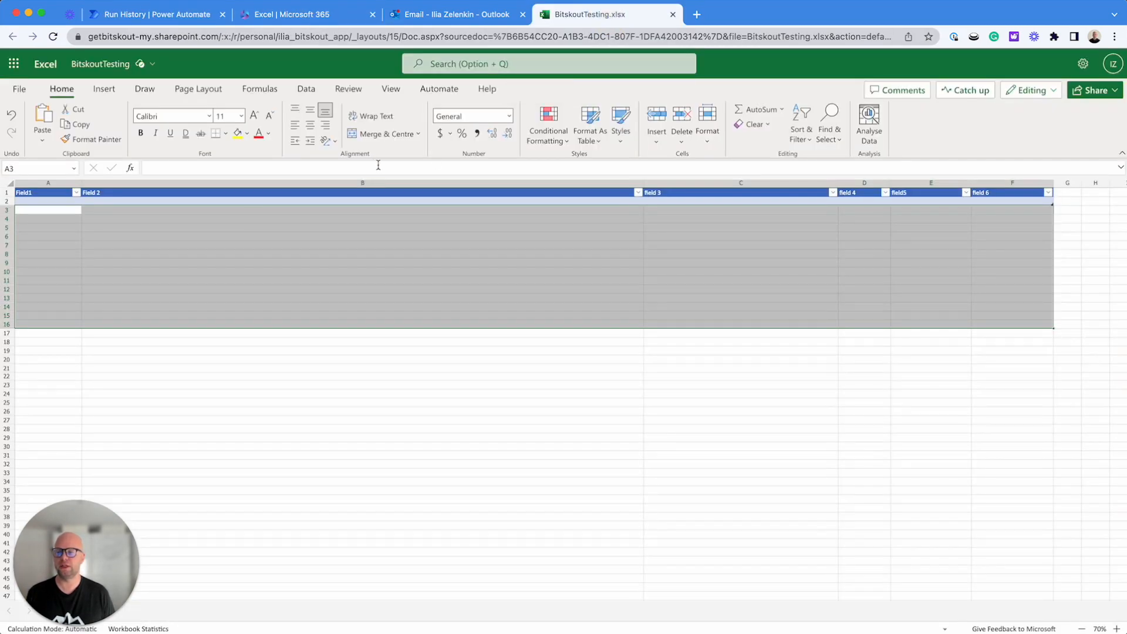
{"action": "left_click", "coordinate": [196, 314]}
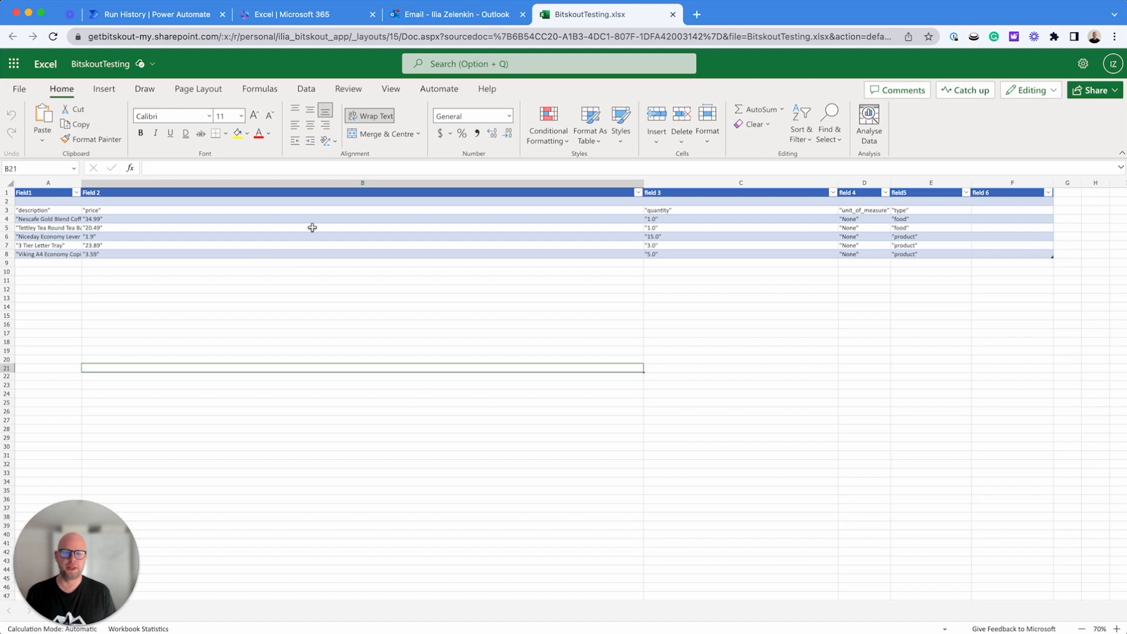
{"action": "left_click", "coordinate": [184, 11]}
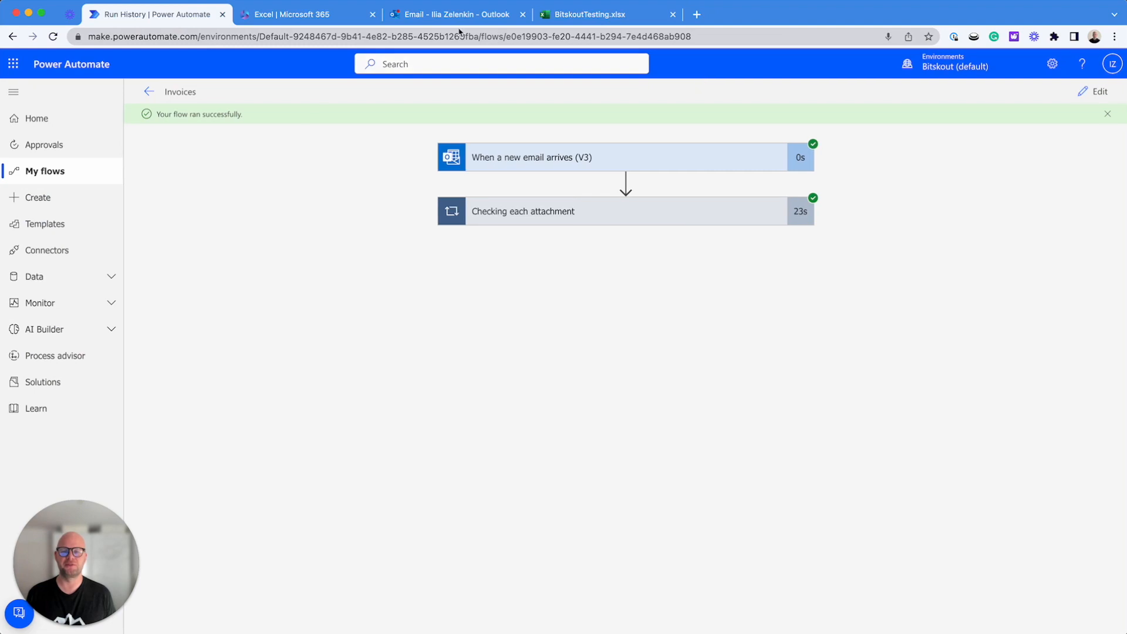
{"action": "left_click", "coordinate": [616, 13]}
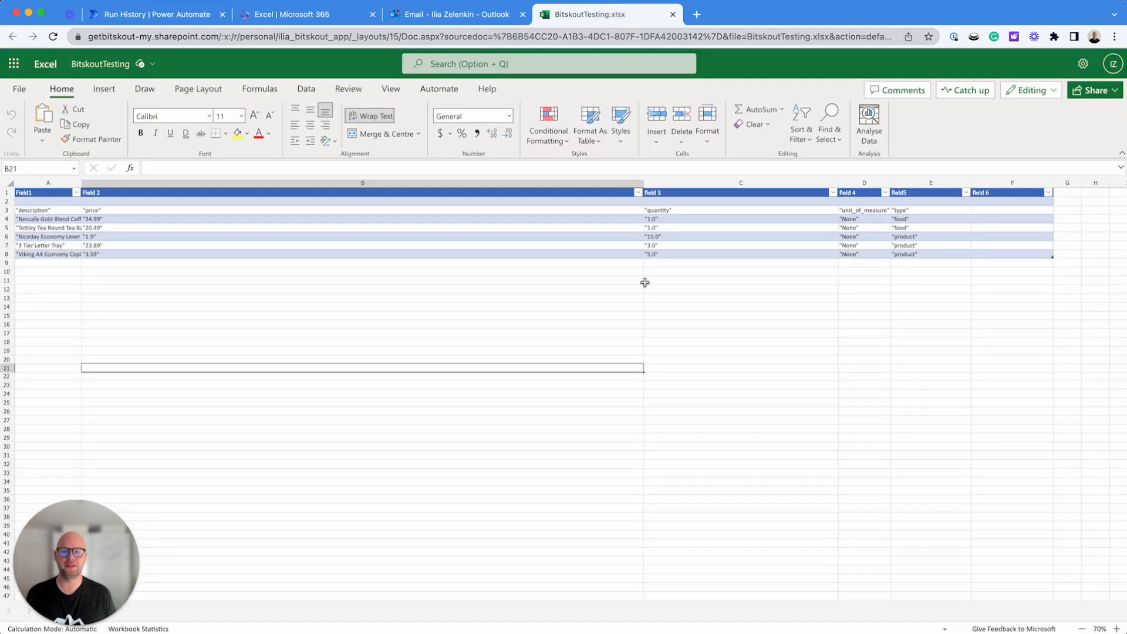